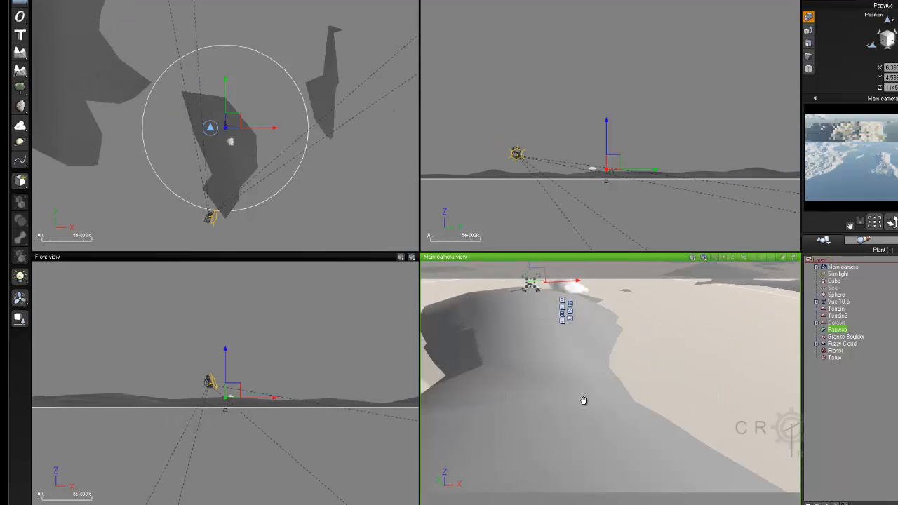
# Step: Select the main camera and move it across the terrain in the top view until it sits close to the papyrus plant
pyautogui.moveTo(584, 401); pyautogui.dragTo(594, 411, button='middle')
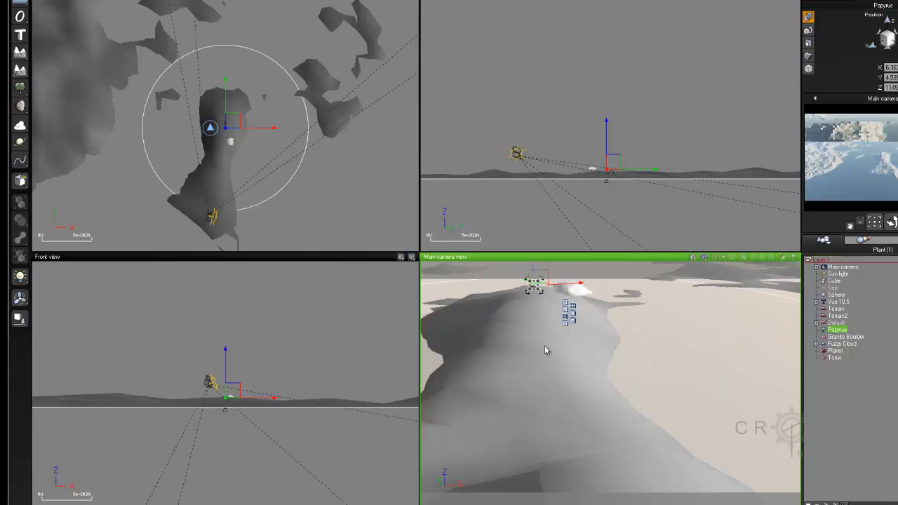
pyautogui.moveTo(546, 347); pyautogui.dragTo(634, 427, button='middle')
pyautogui.moveTo(605, 383); pyautogui.dragTo(652, 414, button='middle')
pyautogui.moveTo(637, 350); pyautogui.dragTo(664, 369, button='middle')
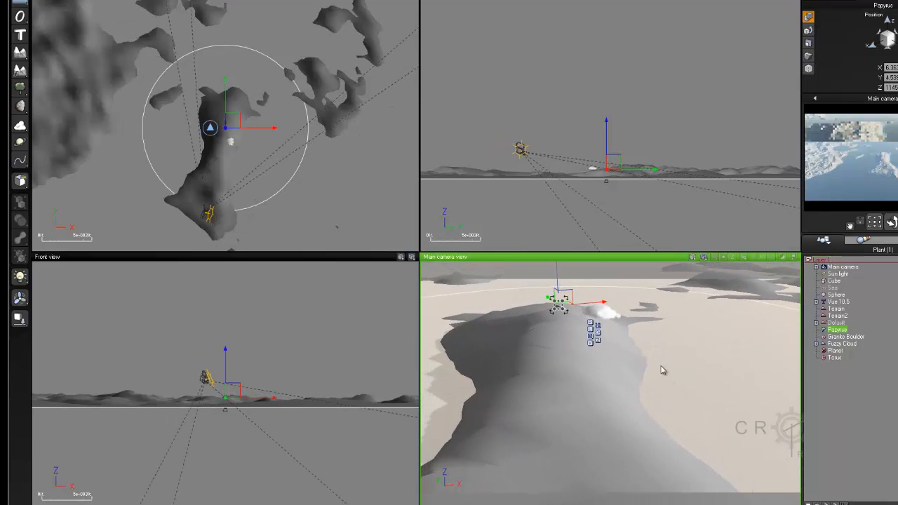
pyautogui.moveTo(562, 350); pyautogui.dragTo(581, 380, button='middle')
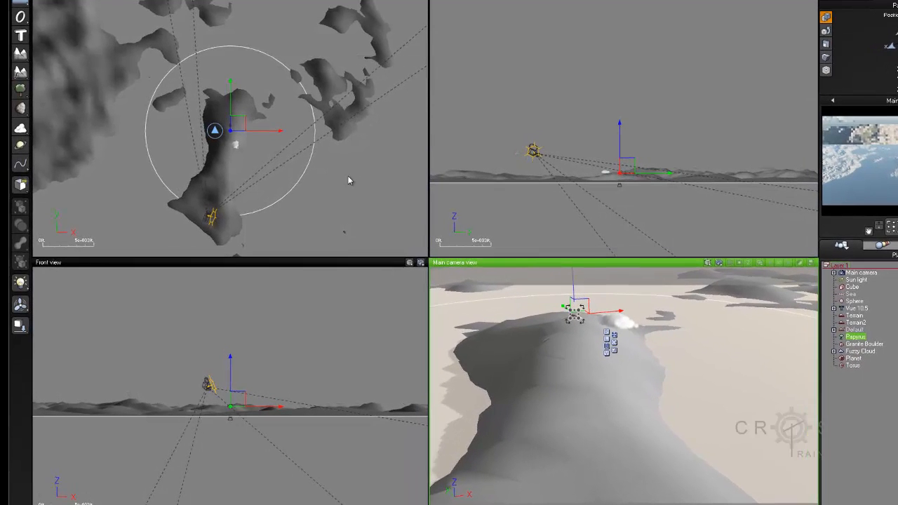
pyautogui.moveTo(273, 164); pyautogui.dragTo(305, 119, button='middle')
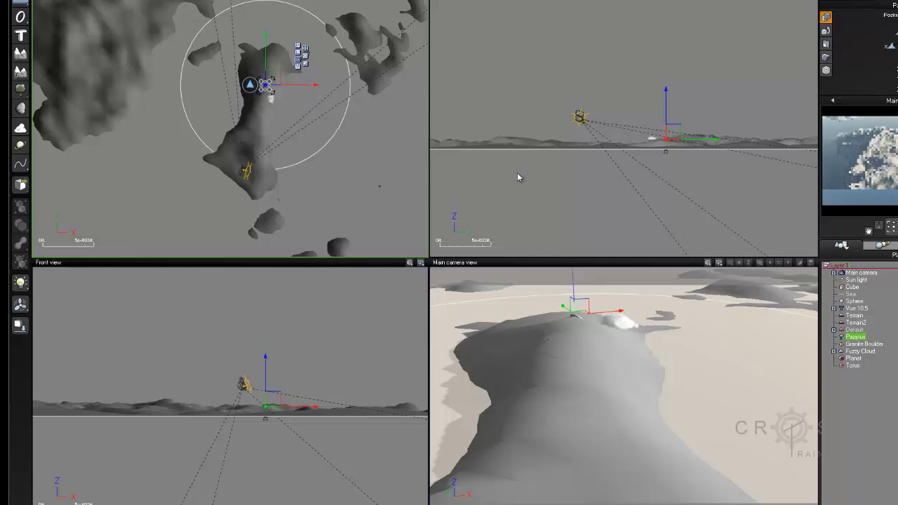
pyautogui.click(871, 273)
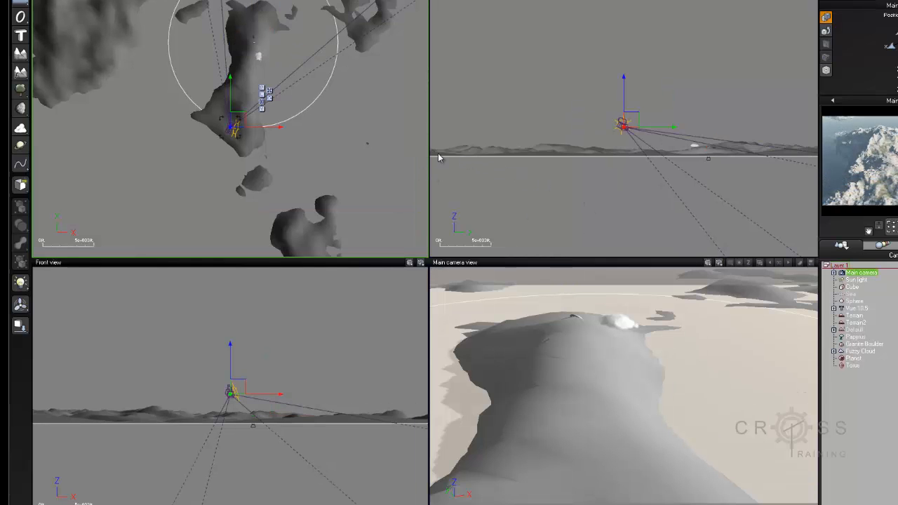
pyautogui.moveTo(238, 118); pyautogui.dragTo(255, 54)
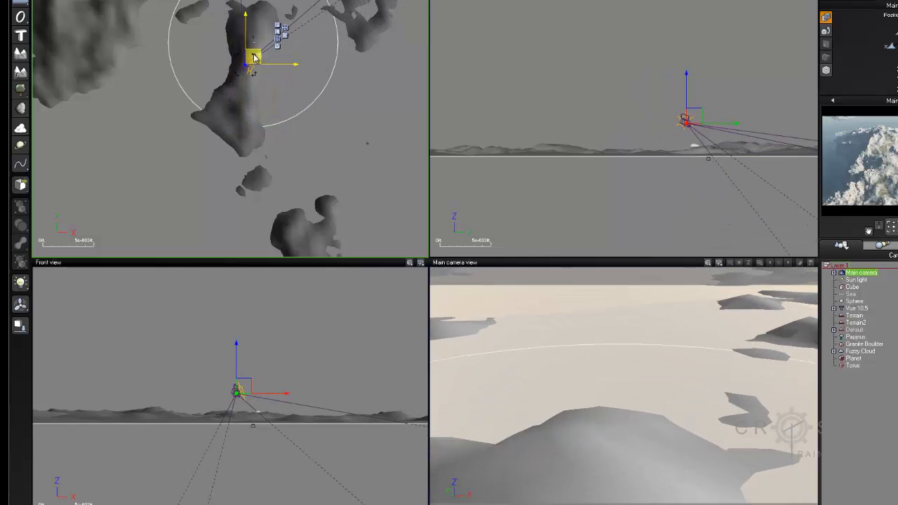
pyautogui.moveTo(255, 54); pyautogui.dragTo(255, 121, button='right')
pyautogui.scroll(5, 260, 118)
pyautogui.scroll(4, 261, 117)
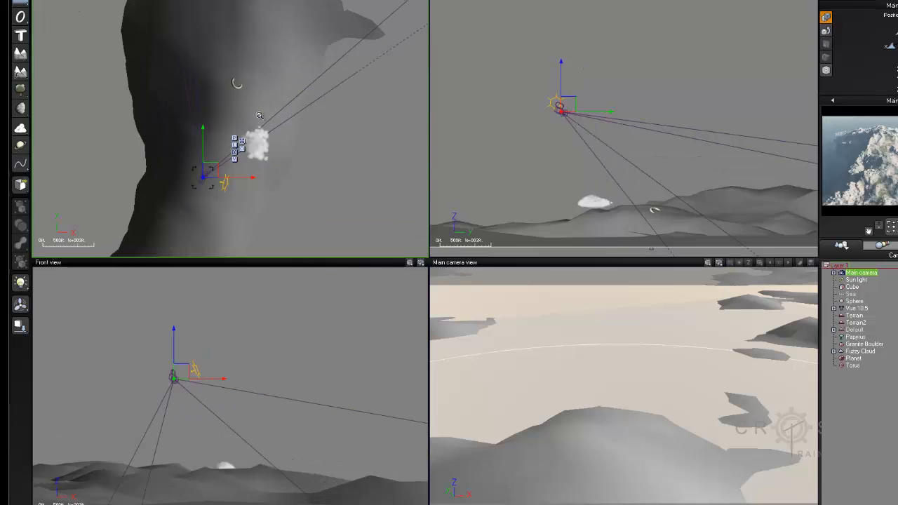
pyautogui.moveTo(181, 200); pyautogui.dragTo(208, 111)
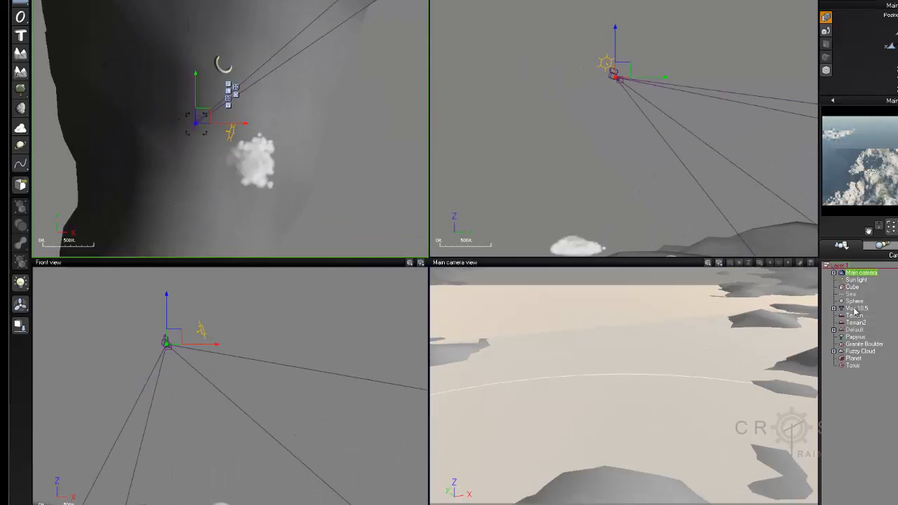
# Step: Locate the papyrus, then reselect the main camera and lower it in the side view to just above the terrain near the plant
pyautogui.click(861, 337)
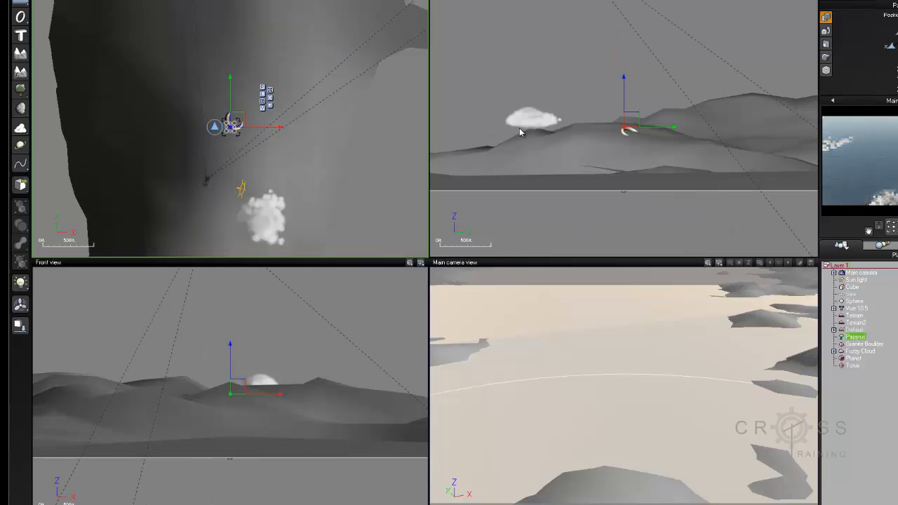
pyautogui.scroll(-5, 607, 139)
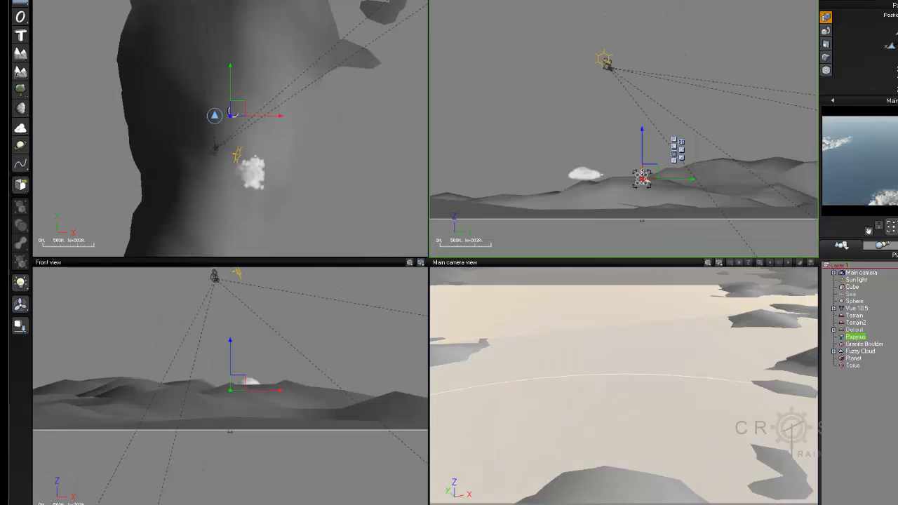
pyautogui.scroll(2, 616, 167)
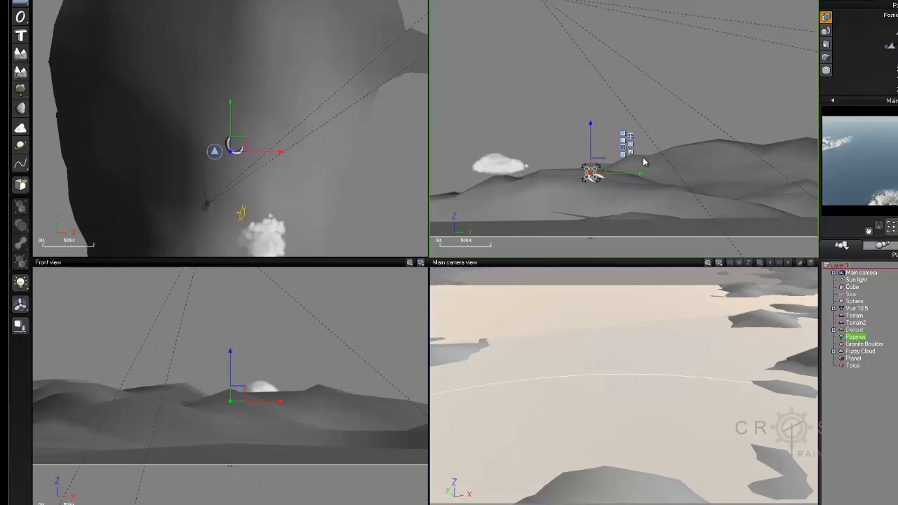
pyautogui.moveTo(643, 160); pyautogui.dragTo(638, 179, button='right')
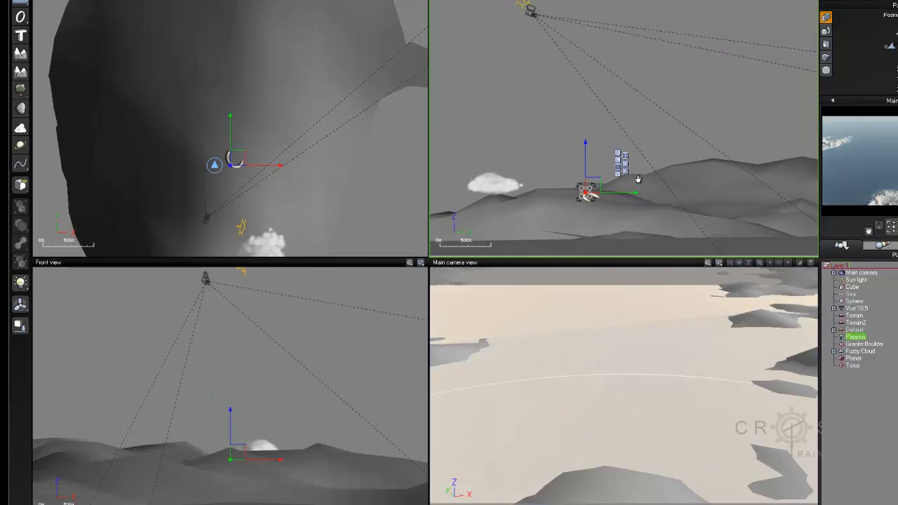
pyautogui.doubleClick(861, 273)
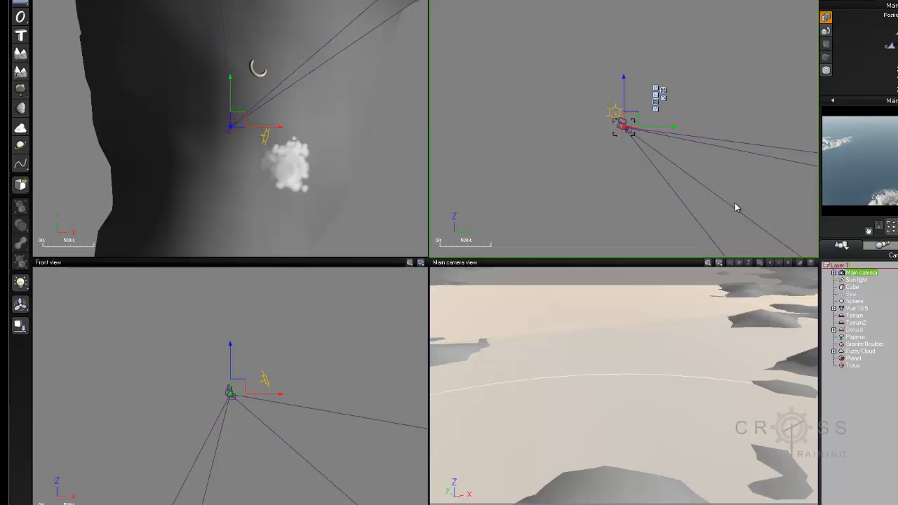
pyautogui.moveTo(735, 203); pyautogui.dragTo(630, 166, button='right')
pyautogui.scroll(-2, 662, 171)
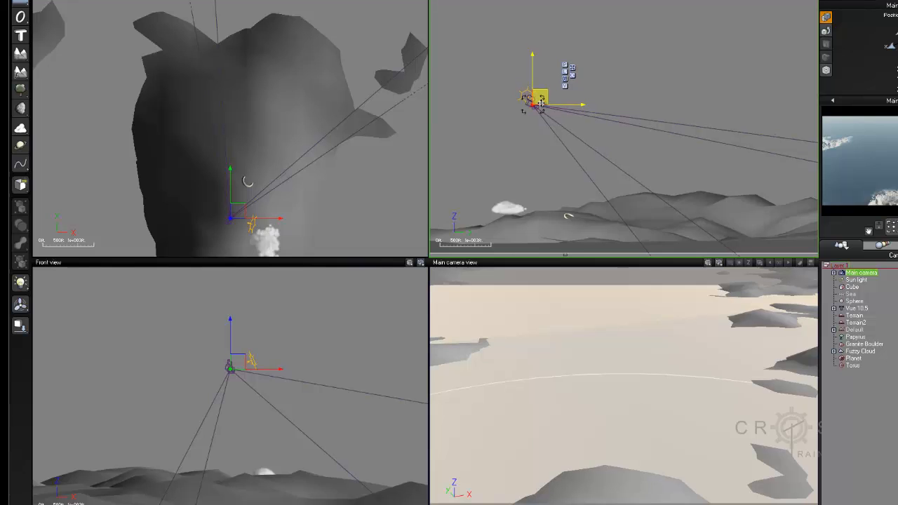
pyautogui.moveTo(541, 104); pyautogui.dragTo(533, 189)
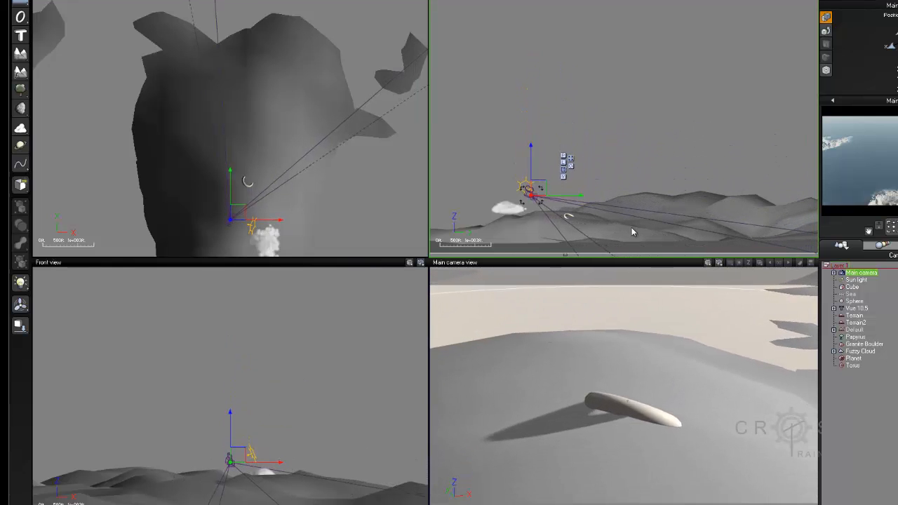
# Step: Select the papyrus and bring the main camera view in until the plant is framed close up
pyautogui.click(854, 338)
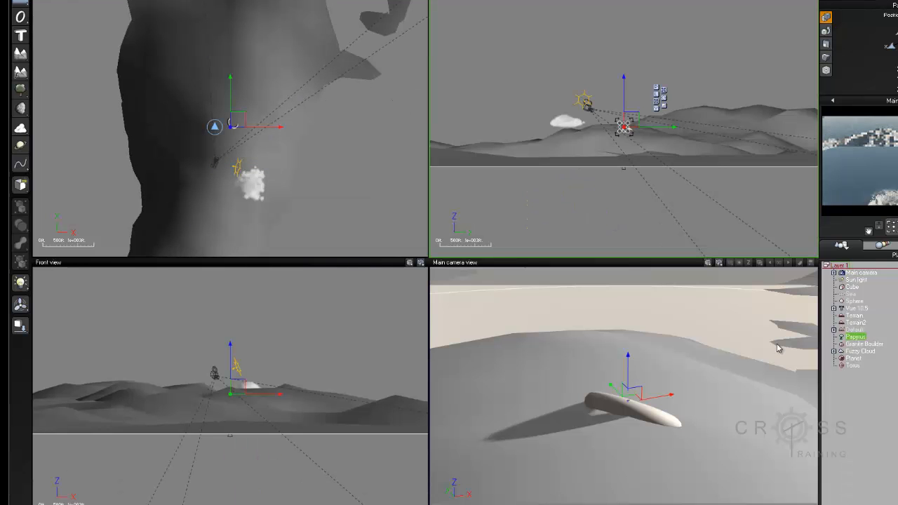
pyautogui.click(663, 382)
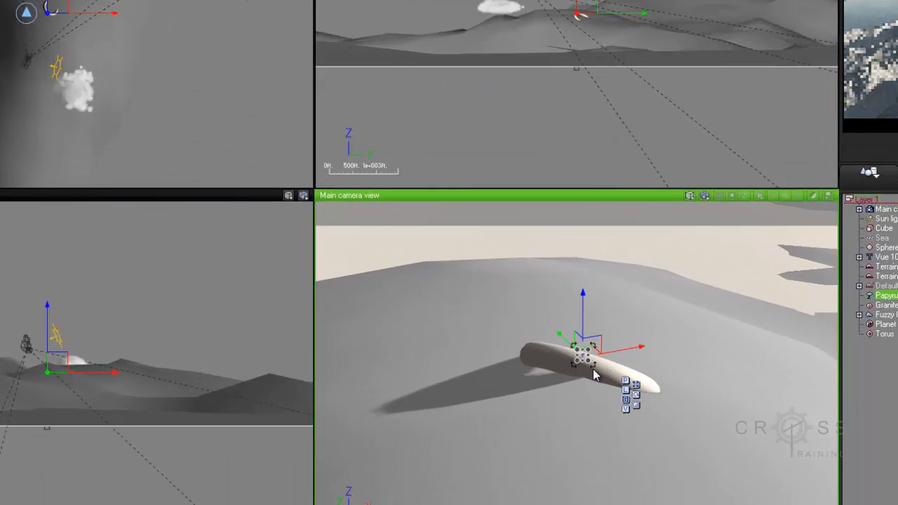
pyautogui.scroll(8, 493, 264)
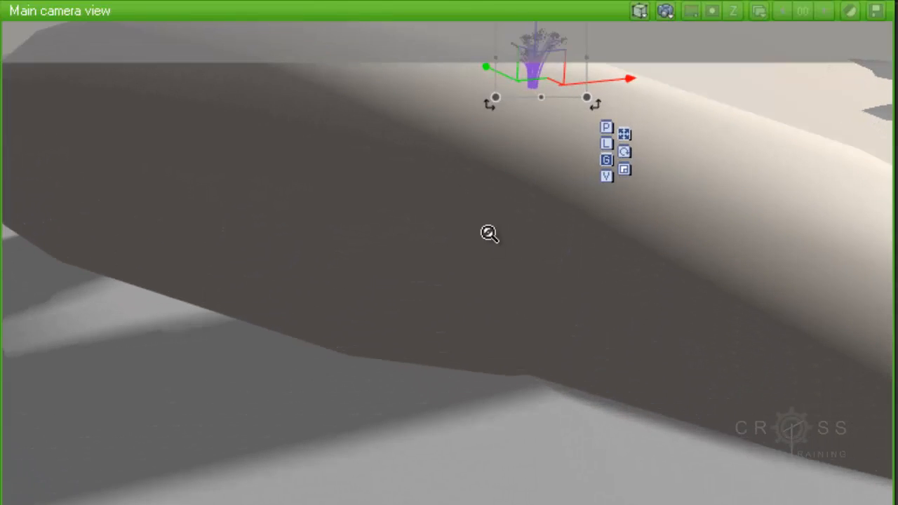
pyautogui.scroll(-6, 489, 234)
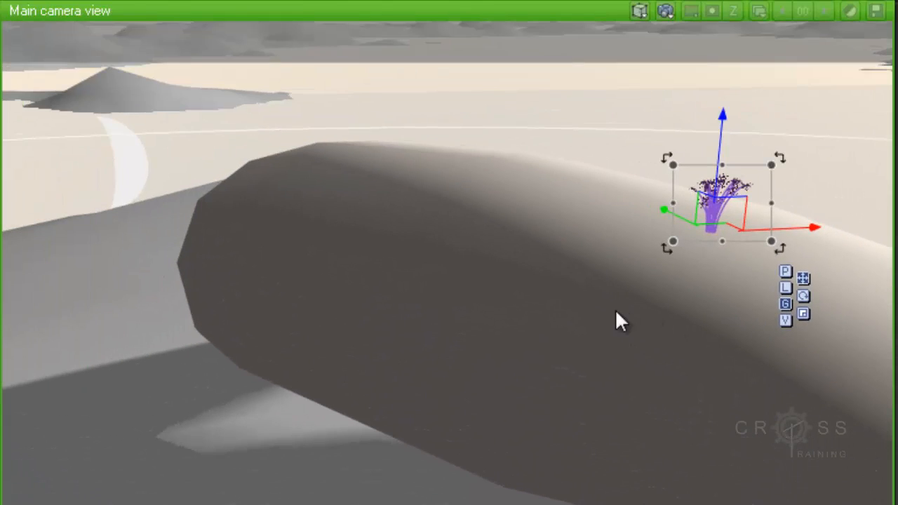
pyautogui.scroll(-2, 608, 336)
pyautogui.moveTo(571, 335); pyautogui.dragTo(532, 335, button='middle')
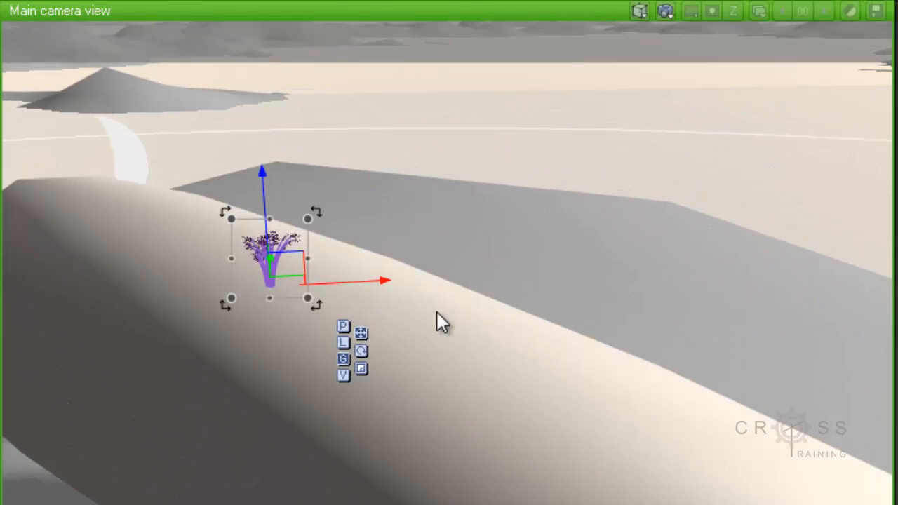
pyautogui.moveTo(437, 312); pyautogui.dragTo(378, 272, button='middle')
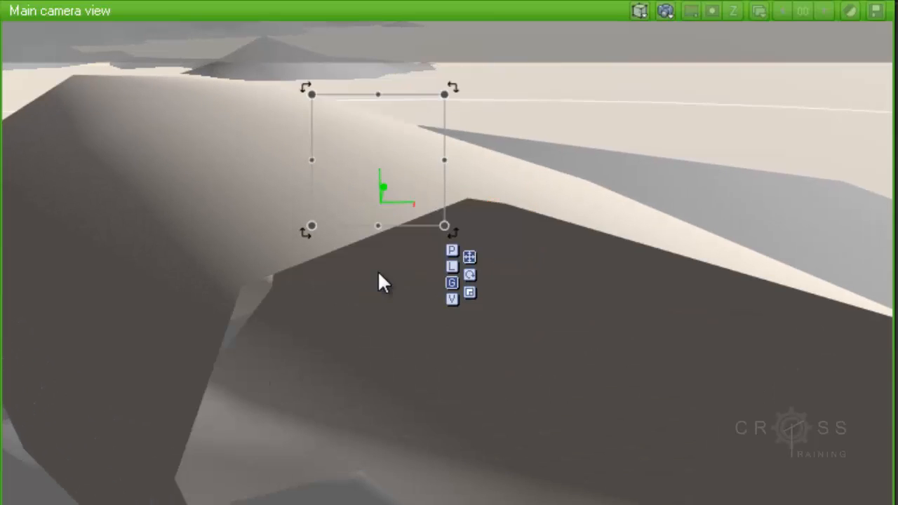
pyautogui.scroll(-2, 379, 273)
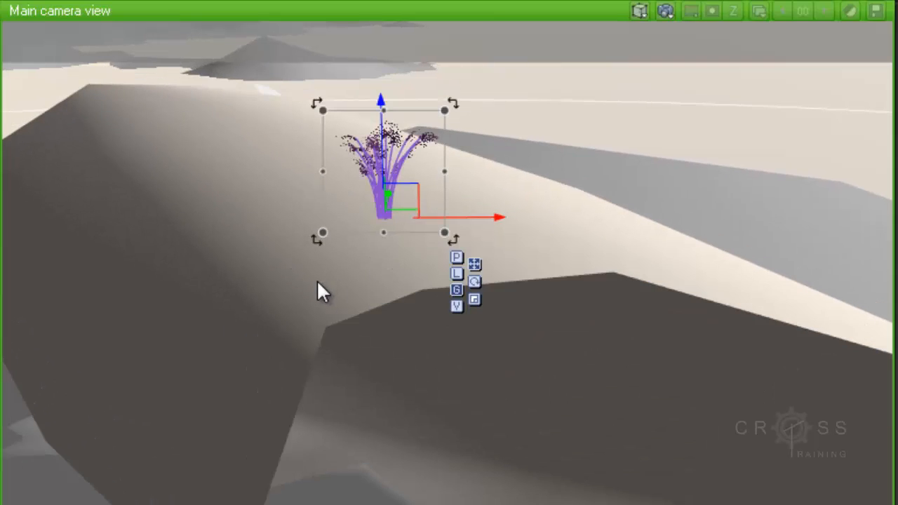
pyautogui.moveTo(320, 288); pyautogui.dragTo(400, 326, button='middle')
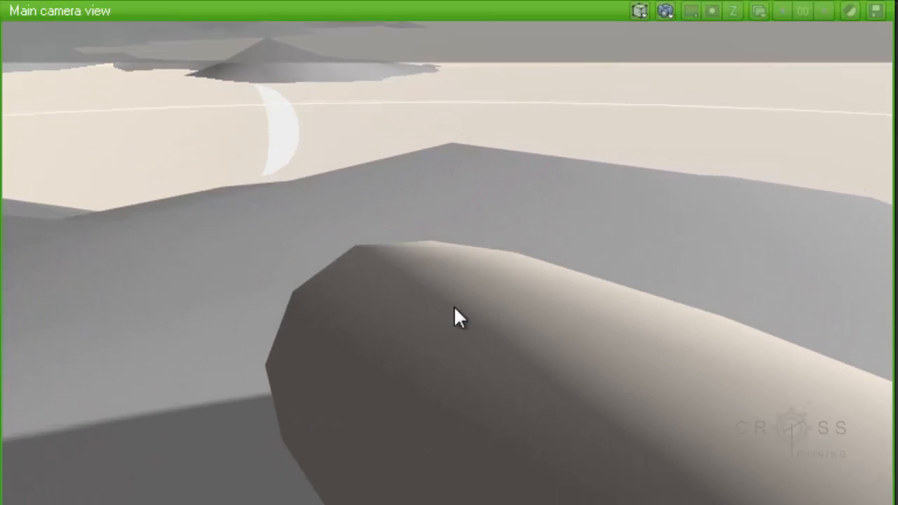
pyautogui.moveTo(454, 305); pyautogui.dragTo(115, 255, button='right')
pyautogui.moveTo(409, 277); pyautogui.dragTo(461, 301, button='middle')
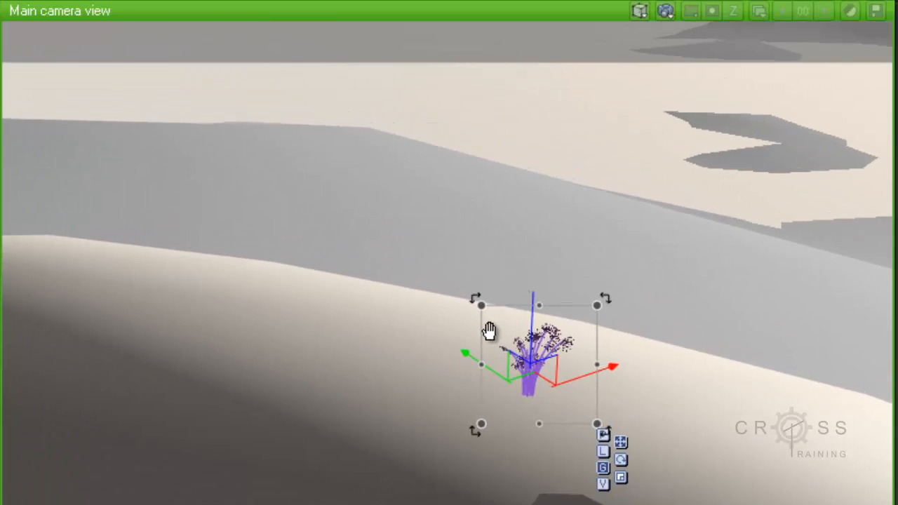
pyautogui.moveTo(489, 332); pyautogui.dragTo(507, 342, button='right')
pyautogui.moveTo(477, 335); pyautogui.dragTo(446, 335, button='middle')
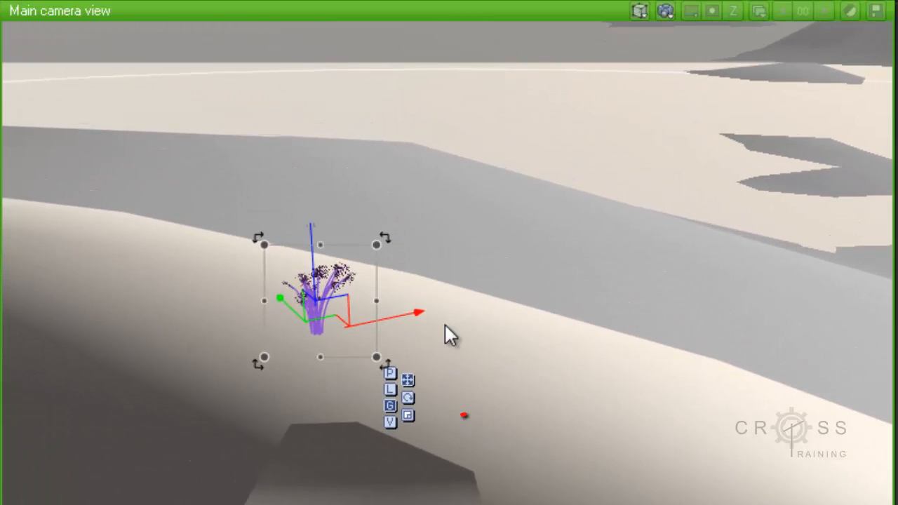
# Step: Scale the papyrus along the vertical Z axis to make it much taller
pyautogui.click(408, 414)
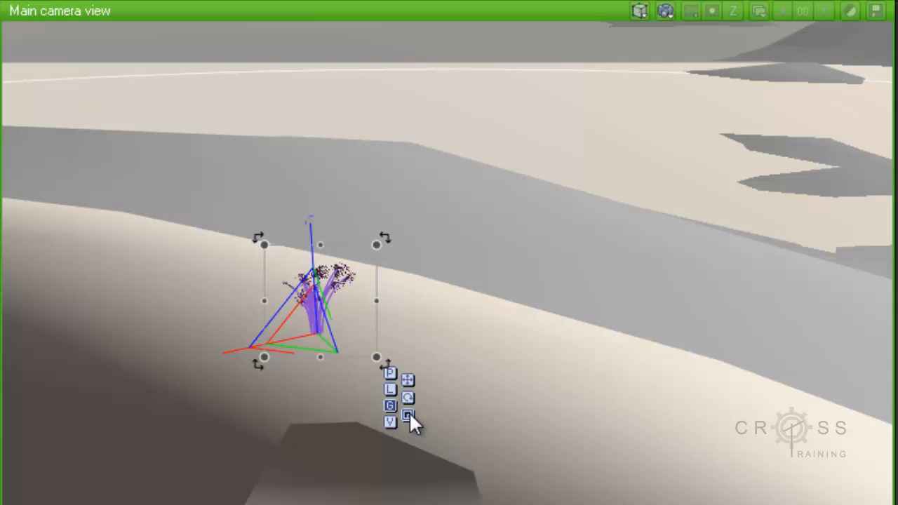
pyautogui.scroll(-1, 369, 268)
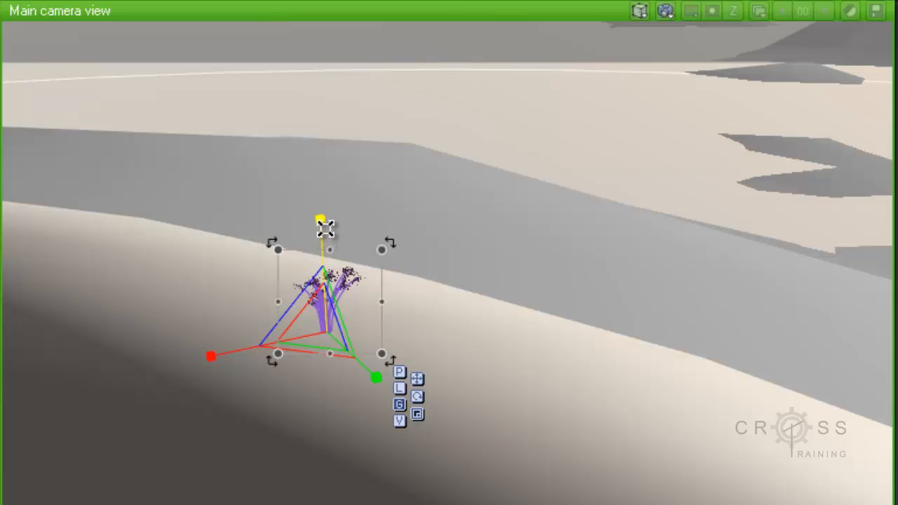
pyautogui.moveTo(322, 225); pyautogui.dragTo(317, 25)
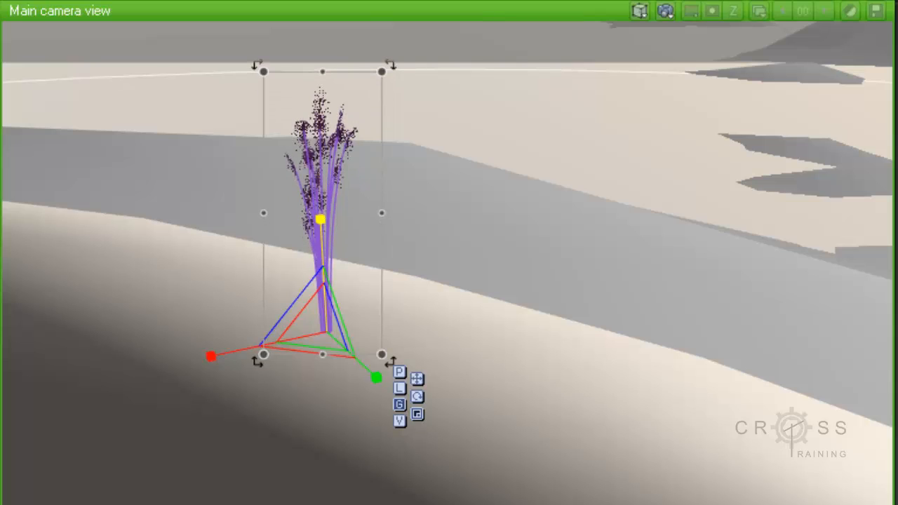
# Step: Widen the papyrus by scaling it up along the Y axis and the X axis
pyautogui.moveTo(361, 99); pyautogui.dragTo(365, 158, button='right')
pyautogui.scroll(-1, 365, 157)
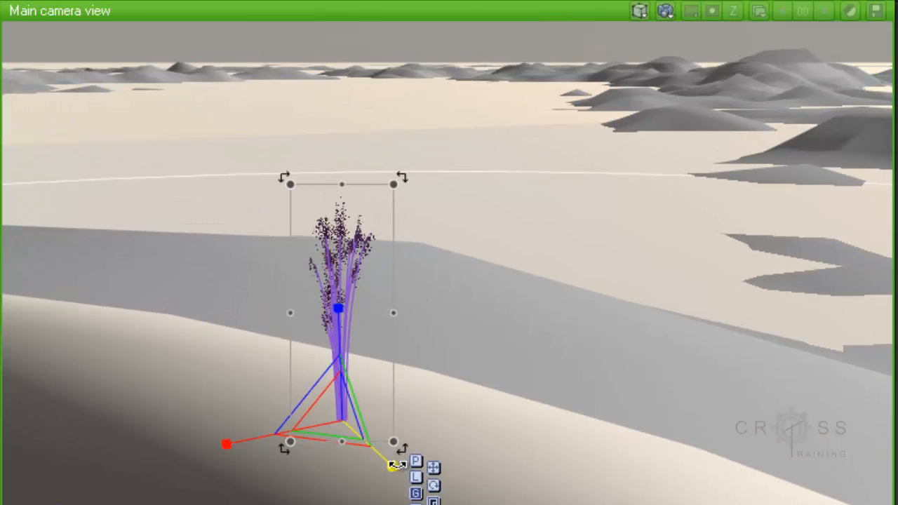
pyautogui.moveTo(393, 466); pyautogui.dragTo(446, 480)
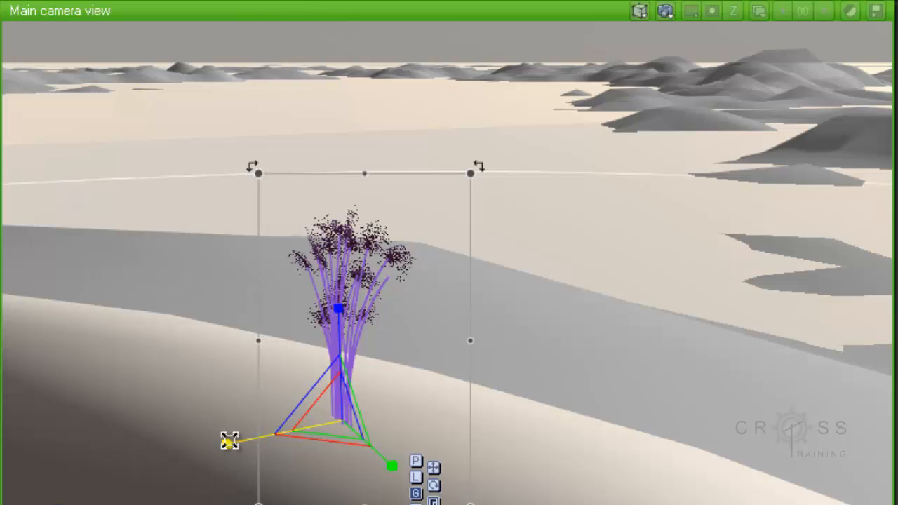
pyautogui.moveTo(226, 440); pyautogui.dragTo(0, 456)
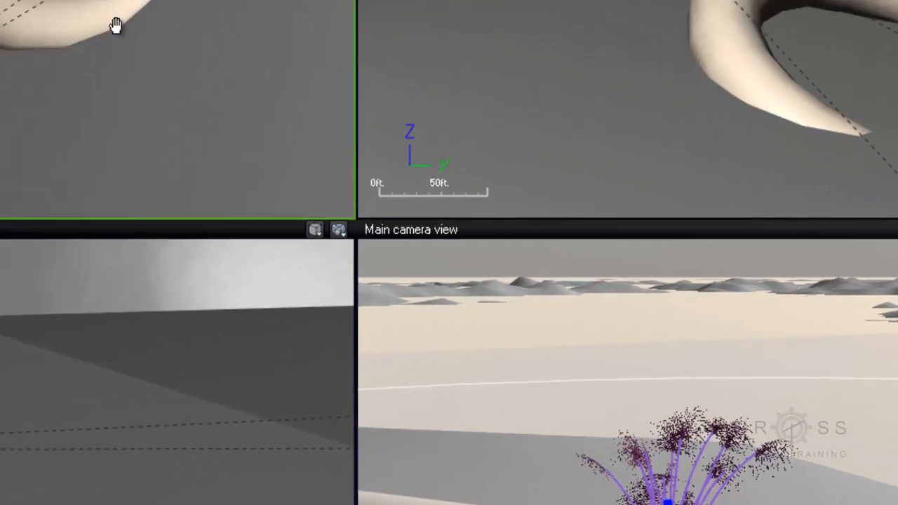
# Step: Check the papyrus from above, then rotate it about its vertical Z axis in the main camera view
pyautogui.scroll(5, 455, 293)
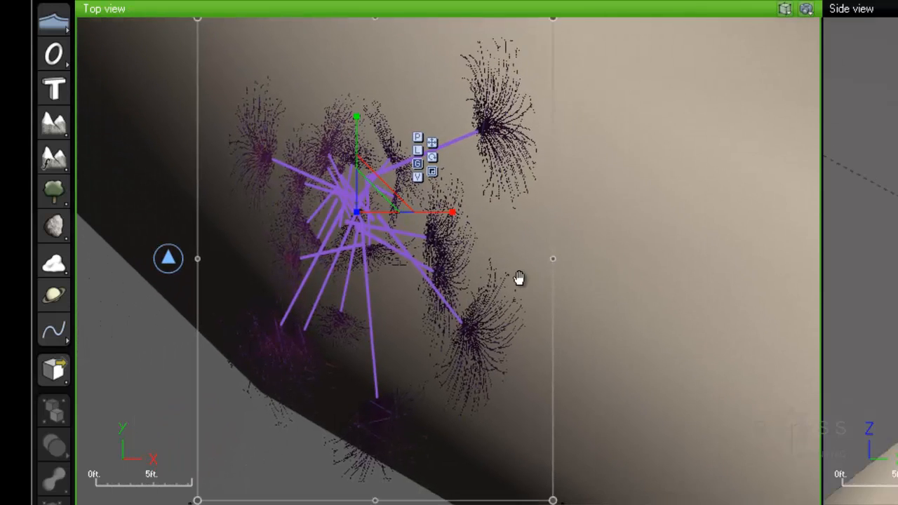
pyautogui.moveTo(519, 279); pyautogui.dragTo(529, 307, button='right')
pyautogui.scroll(-2, 542, 270)
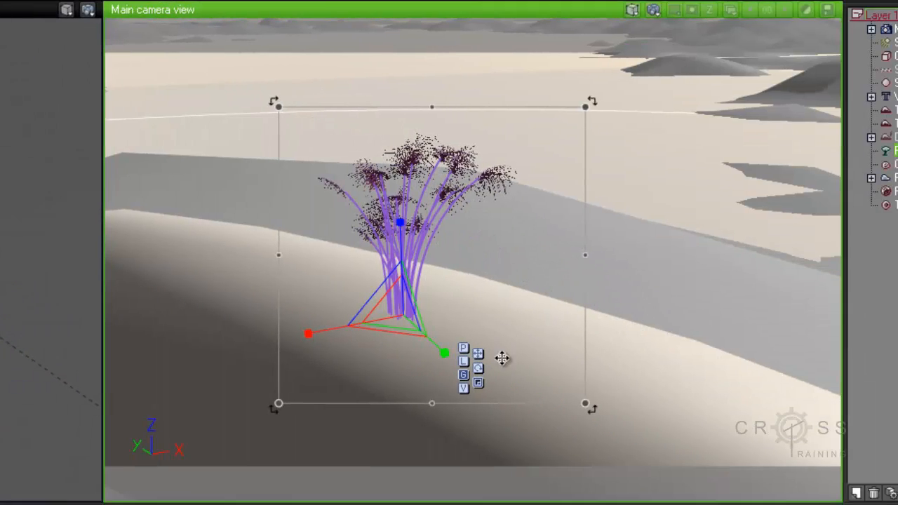
pyautogui.click(482, 366)
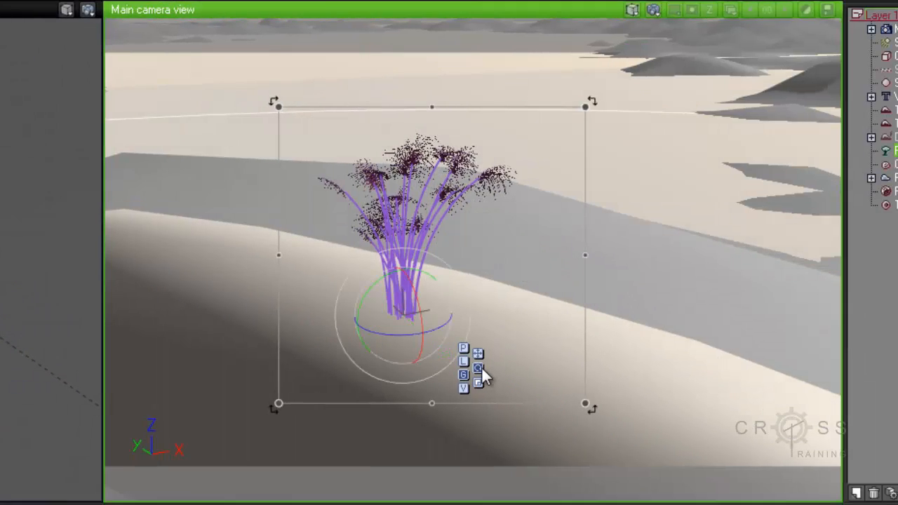
pyautogui.moveTo(442, 331); pyautogui.dragTo(515, 323)
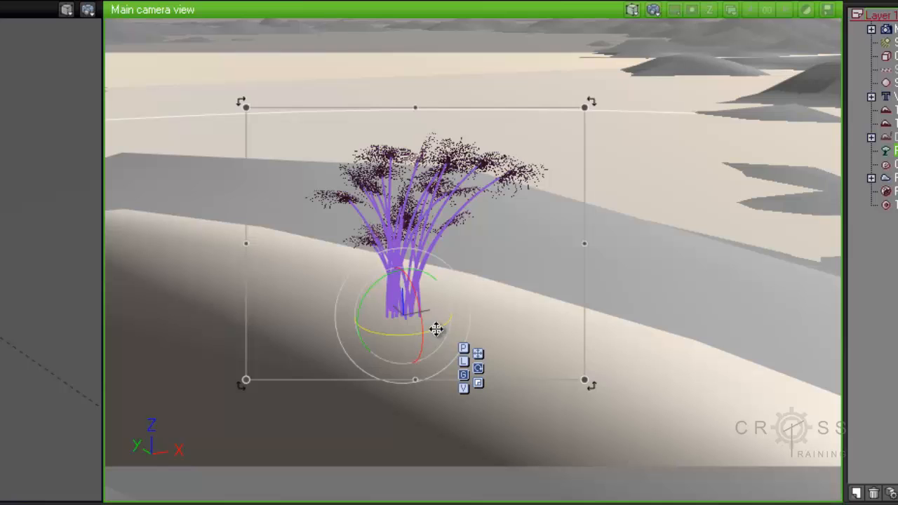
# Step: Rotate the papyrus further about its vertical axis, then adjust its width with the side handle of its bounding box
pyautogui.moveTo(436, 329); pyautogui.dragTo(434, 309)
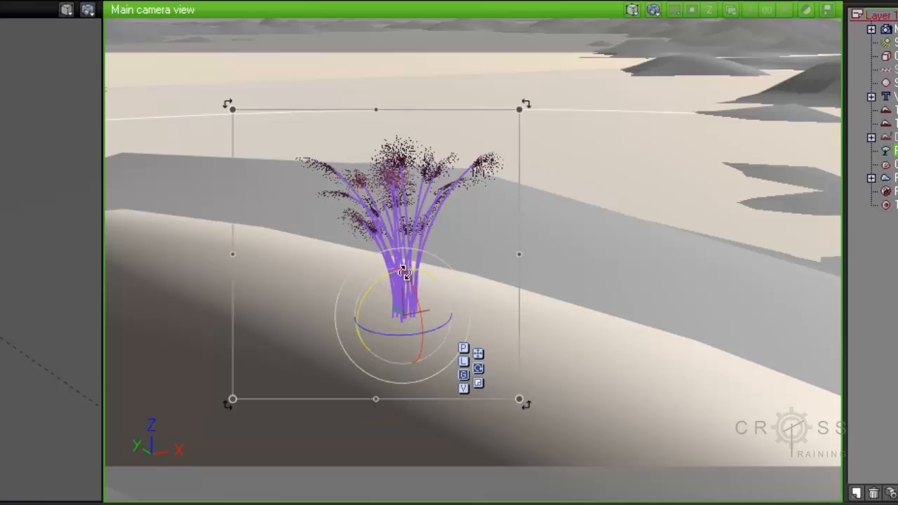
pyautogui.click(478, 356)
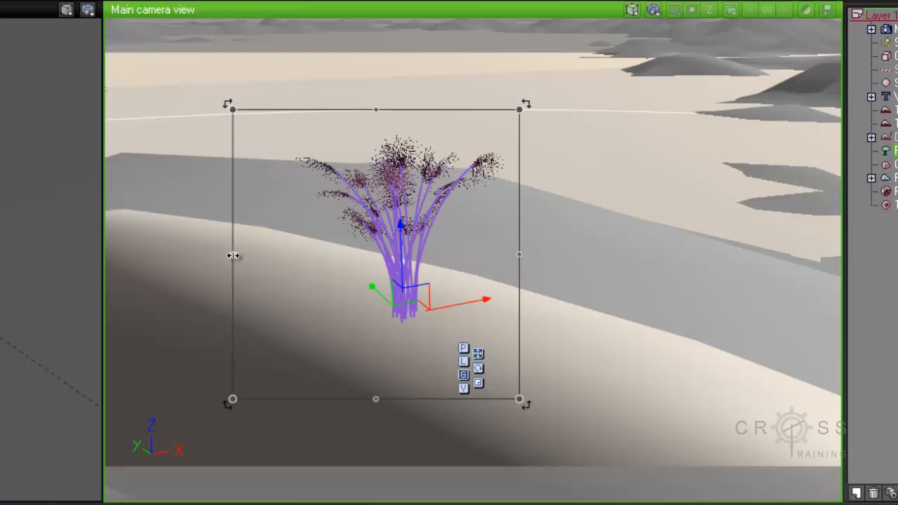
pyautogui.moveTo(233, 255); pyautogui.dragTo(272, 253)
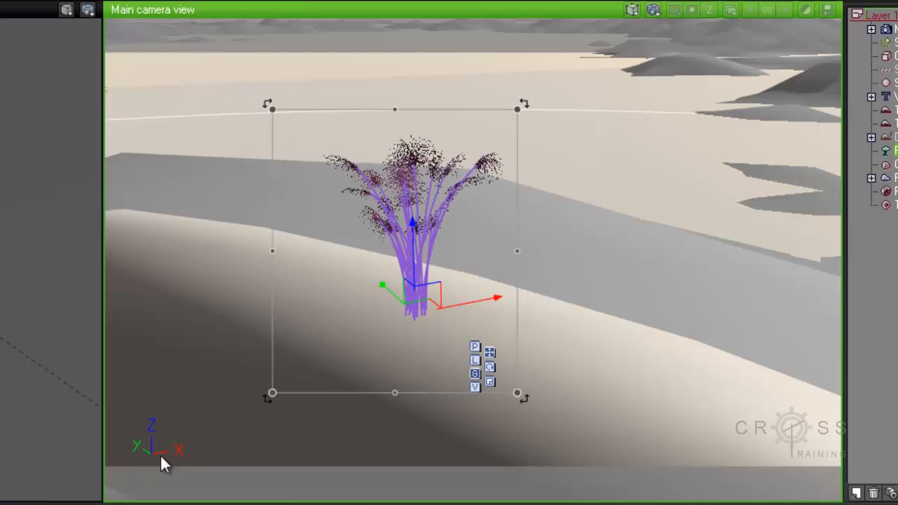
pyautogui.moveTo(274, 253)
pyautogui.mouseDown()
pyautogui.moveTo(229, 247)
pyautogui.moveTo(260, 243)
pyautogui.mouseUp()
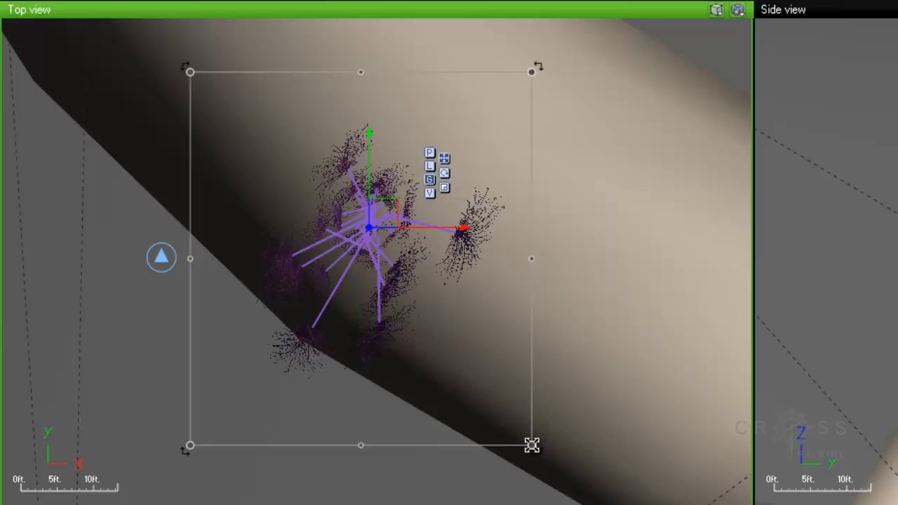
# Step: Enlarge the papyrus from a corner of its bounding box, first in the top view and again in the main camera view
pyautogui.moveTo(532, 445); pyautogui.dragTo(602, 465)
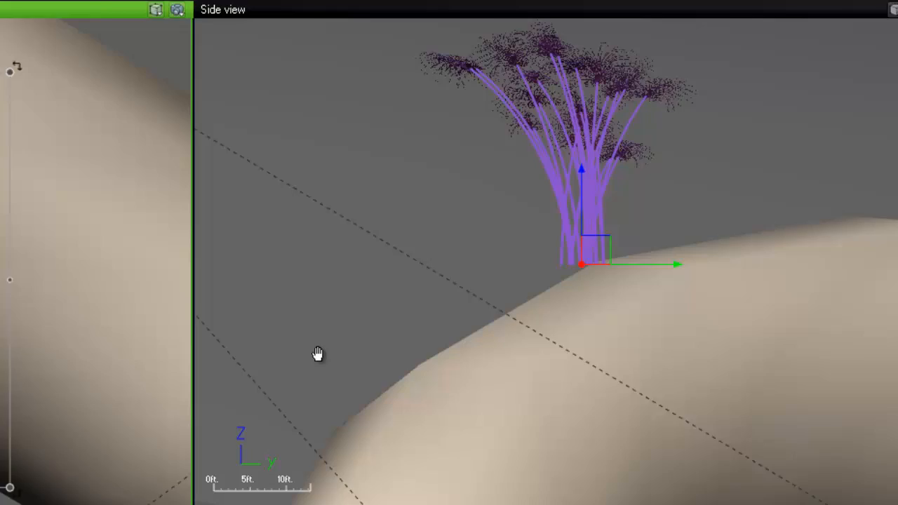
pyautogui.click(672, 379)
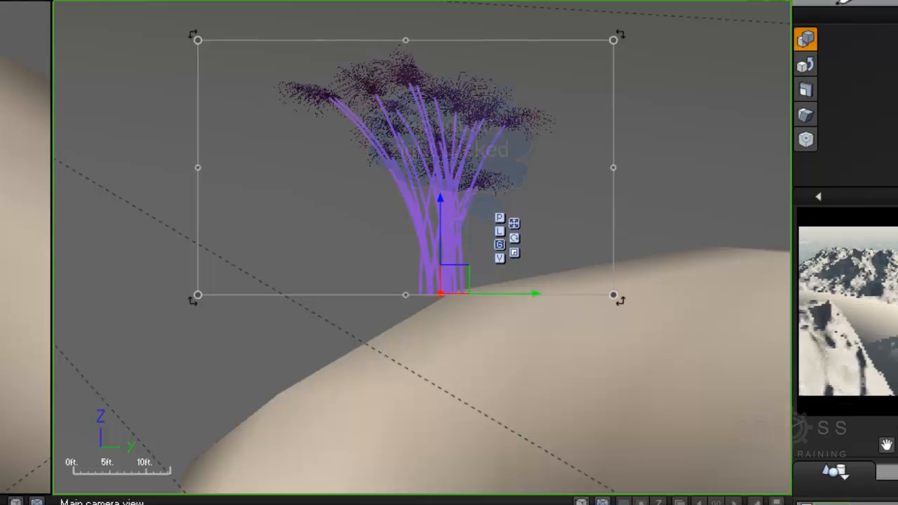
pyautogui.rightClick(322, 495)
pyautogui.click(262, 11)
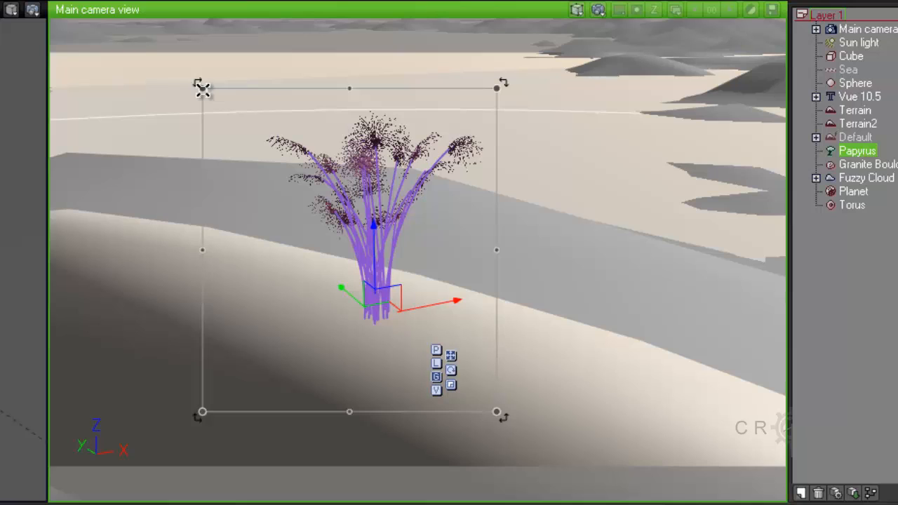
pyautogui.moveTo(202, 89); pyautogui.dragTo(86, 23)
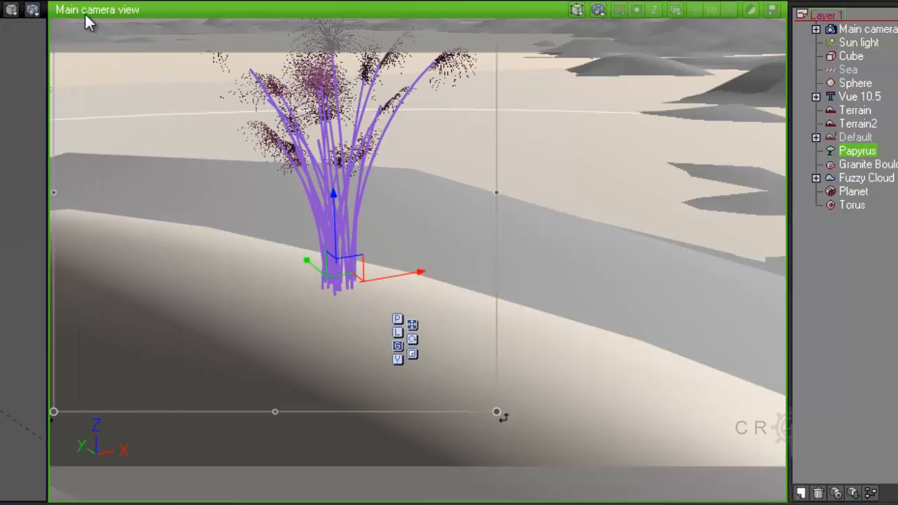
pyautogui.moveTo(297, 110); pyautogui.dragTo(327, 153, button='right')
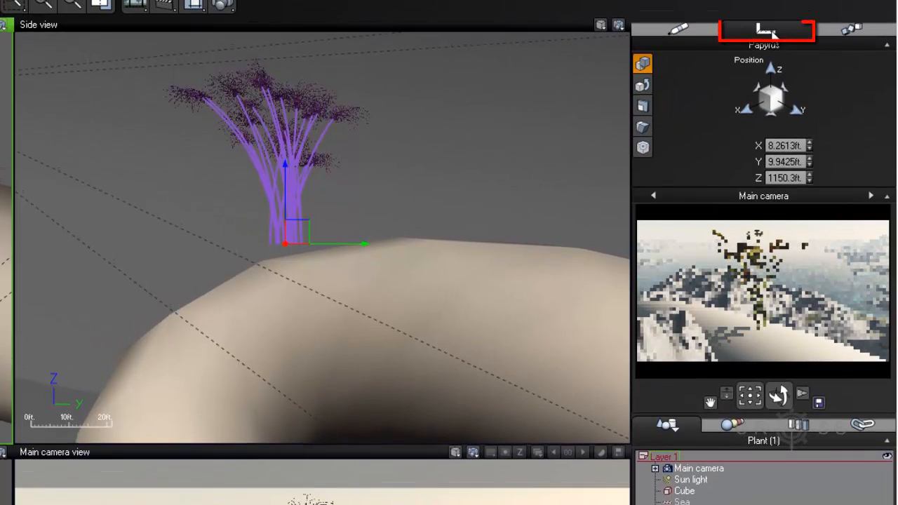
# Step: Show the papyrus's size values and scale it up from its bounding box corner to about 51.3 × 70.7 × 54.7 ft
pyautogui.click(645, 105)
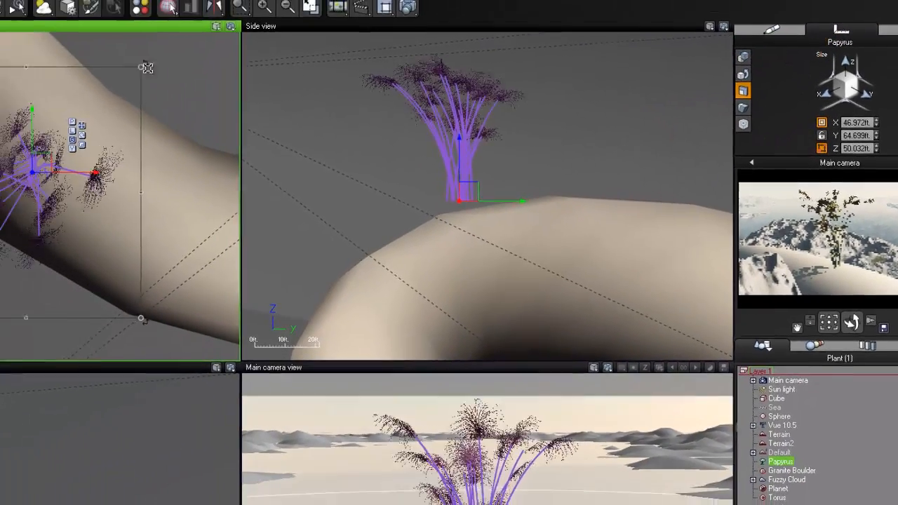
pyautogui.moveTo(70, 54)
pyautogui.mouseDown()
pyautogui.moveTo(97, 41)
pyautogui.moveTo(111, 46)
pyautogui.mouseUp()
pyautogui.moveTo(247, 81); pyautogui.dragTo(250, 78)
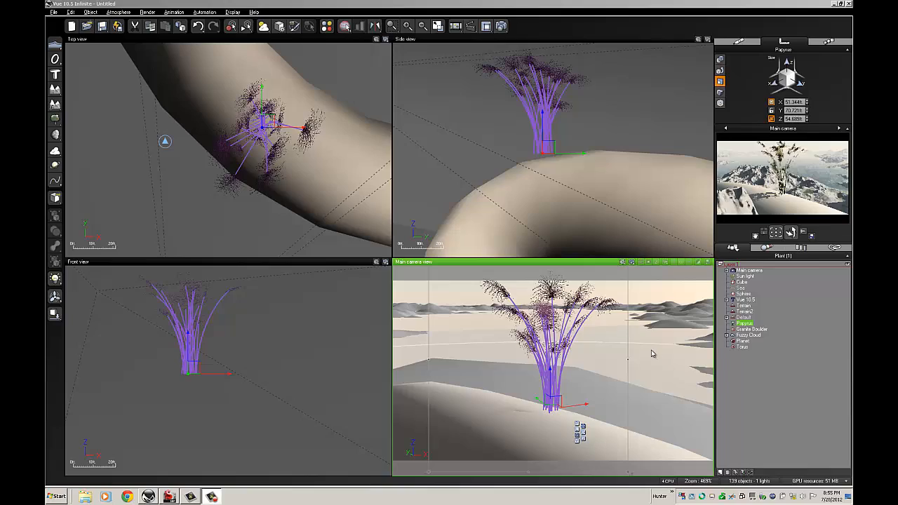
# Step: Rotate the papyrus slightly with the rotation handle at an upper corner of its bounding box in the main camera view
pyautogui.moveTo(651, 353); pyautogui.dragTo(653, 383, button='right')
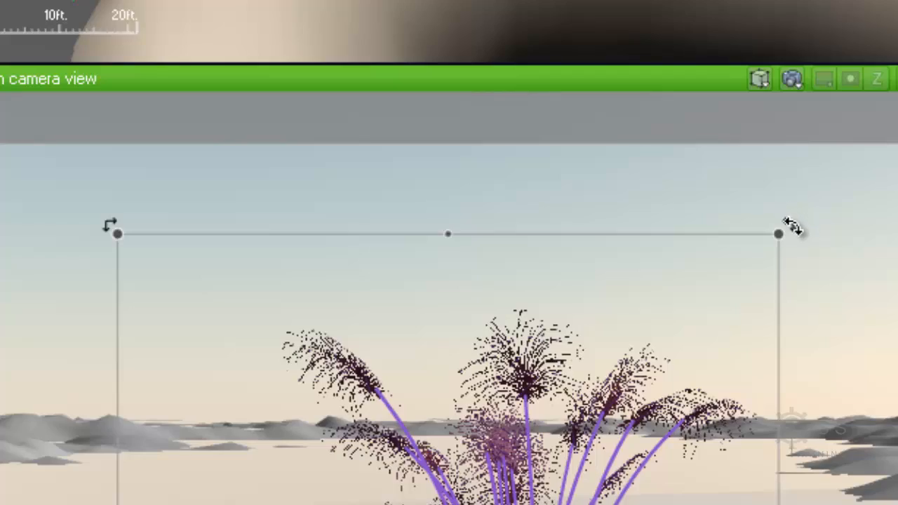
pyautogui.moveTo(796, 227); pyautogui.dragTo(777, 231)
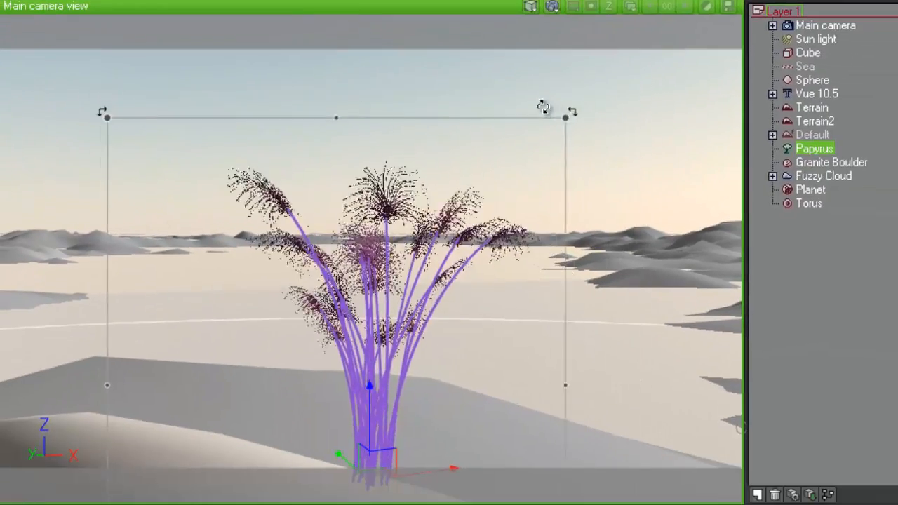
pyautogui.moveTo(543, 107); pyautogui.dragTo(561, 126)
# Step: Tilt the main camera and pull it back until the whole papyrus and its bounding box are framed
pyautogui.moveTo(557, 222); pyautogui.dragTo(533, 174, button='right')
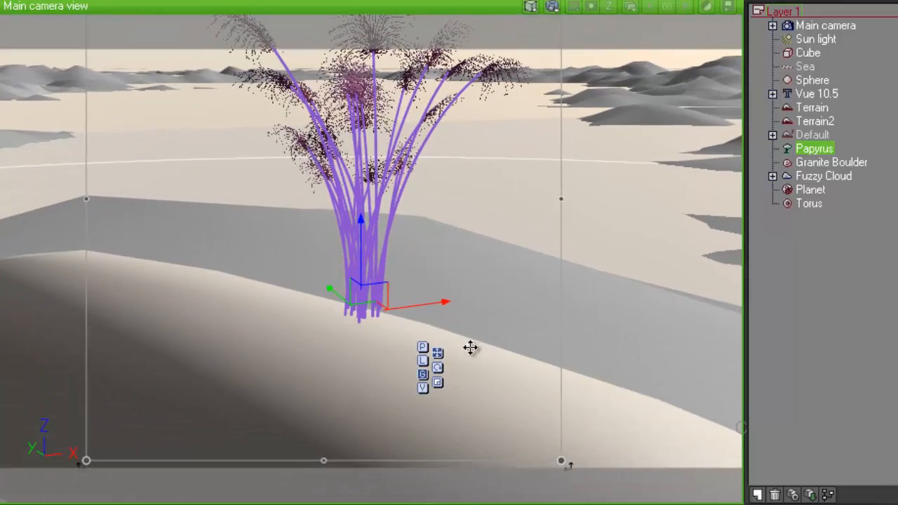
pyautogui.moveTo(486, 369); pyautogui.dragTo(482, 337, button='right')
pyautogui.moveTo(490, 268); pyautogui.dragTo(482, 298, button='right')
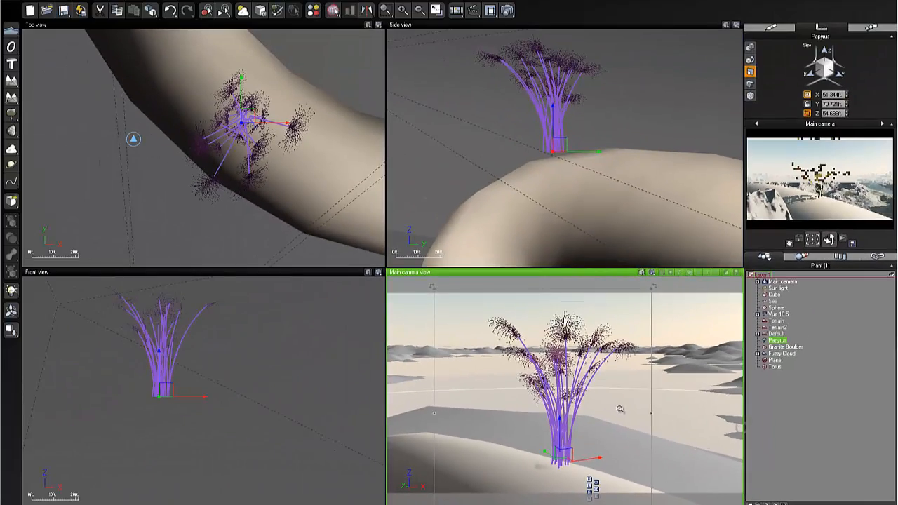
pyautogui.scroll(-2, 619, 409)
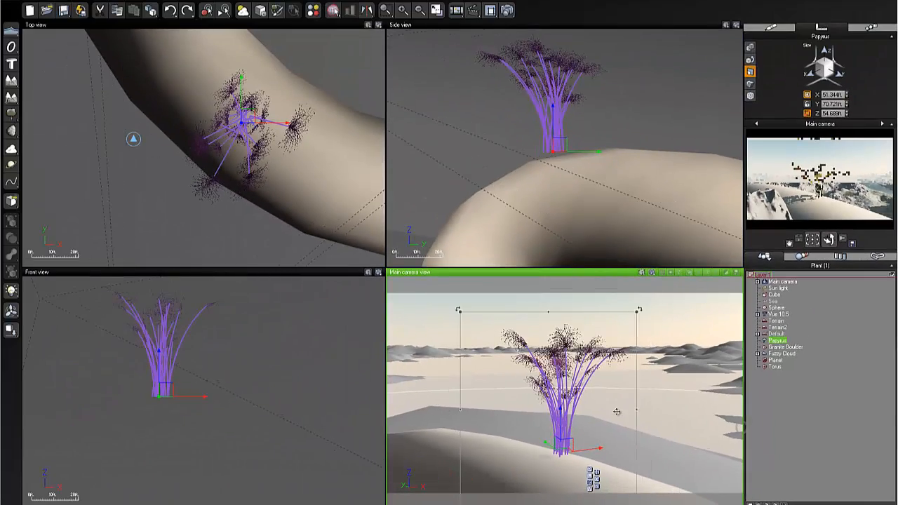
pyautogui.moveTo(618, 412); pyautogui.dragTo(617, 405, button='right')
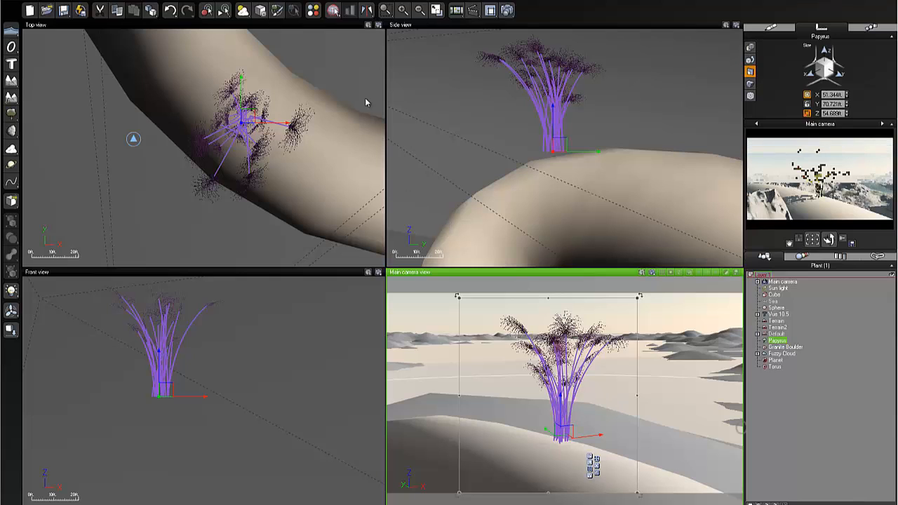
# Step: Activate the top view, the front view and the main camera view in turn
pyautogui.click(339, 32)
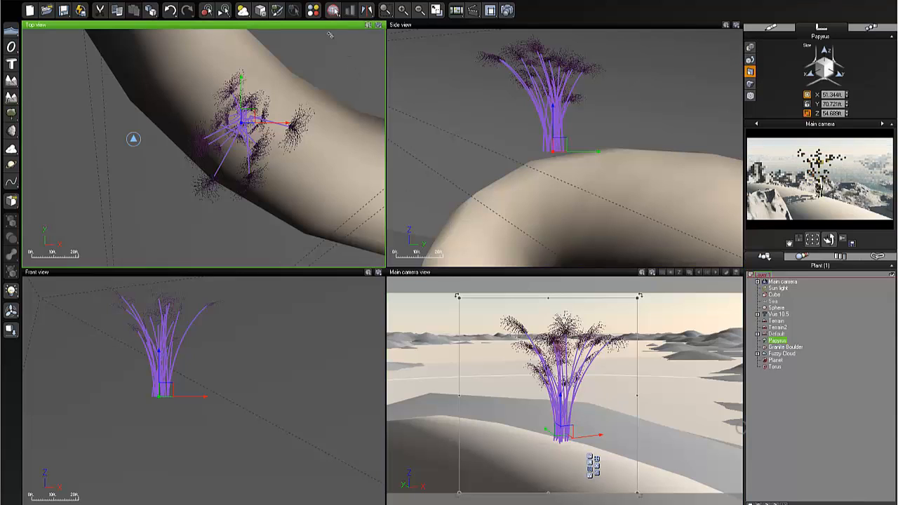
pyautogui.click(318, 273)
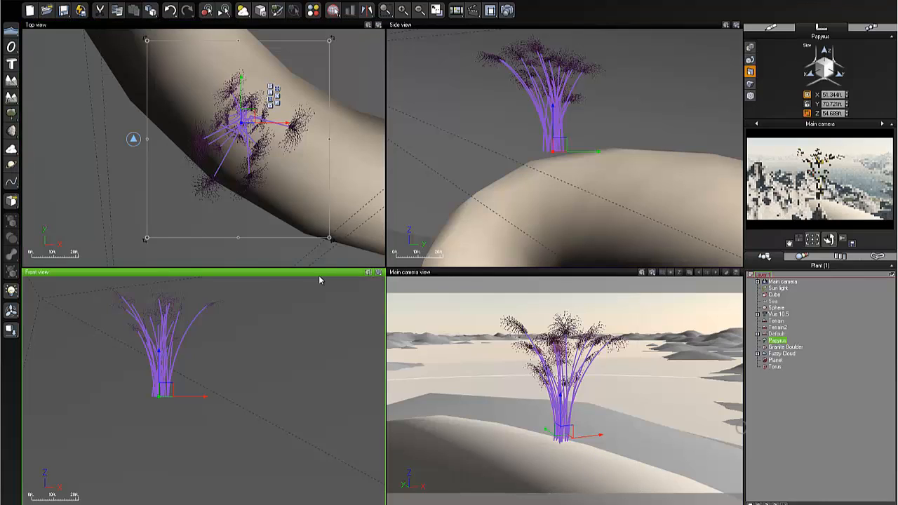
pyautogui.click(488, 288)
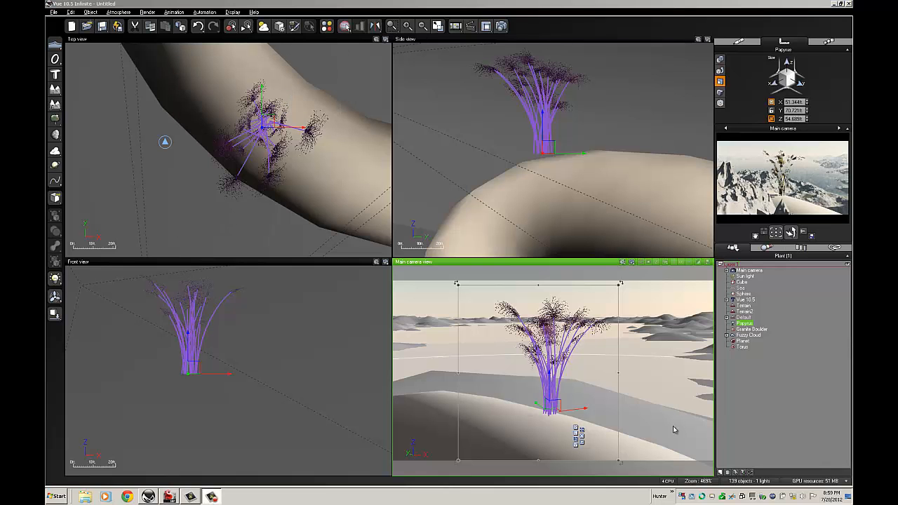
# Step: Bring the main camera close to the papyrus base and switch its gizmo to local, view and back to global coordinates
pyautogui.moveTo(654, 423)
pyautogui.mouseDown(button='middle')
pyautogui.moveTo(654, 407)
pyautogui.moveTo(646, 413)
pyautogui.mouseUp(button='middle')
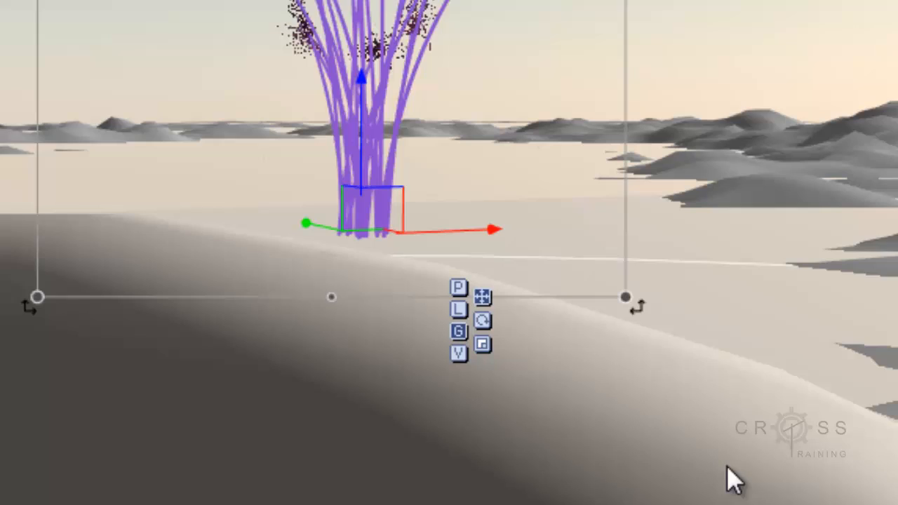
pyautogui.scroll(3, 501, 333)
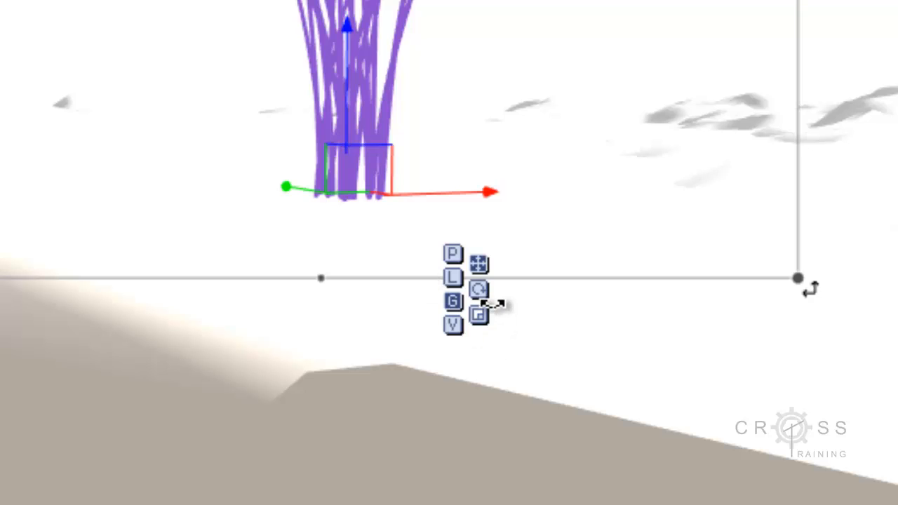
pyautogui.click(453, 254)
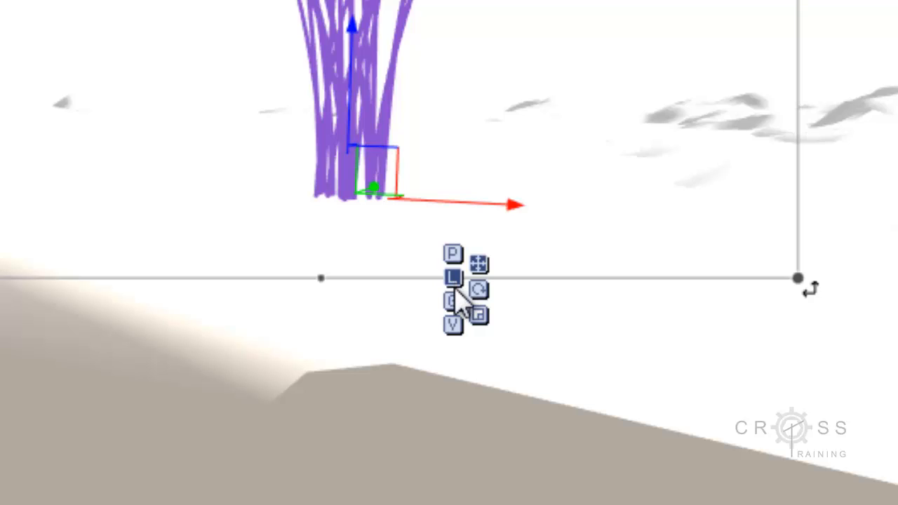
pyautogui.click(454, 325)
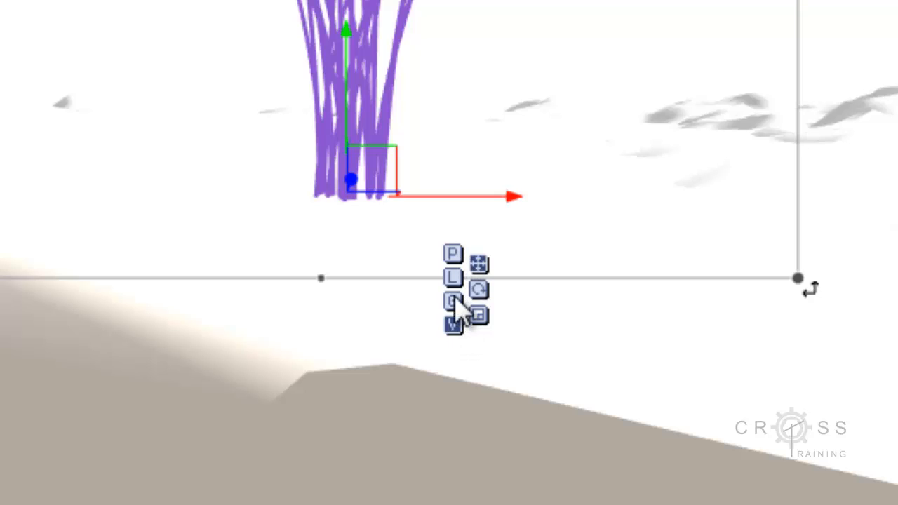
pyautogui.click(454, 308)
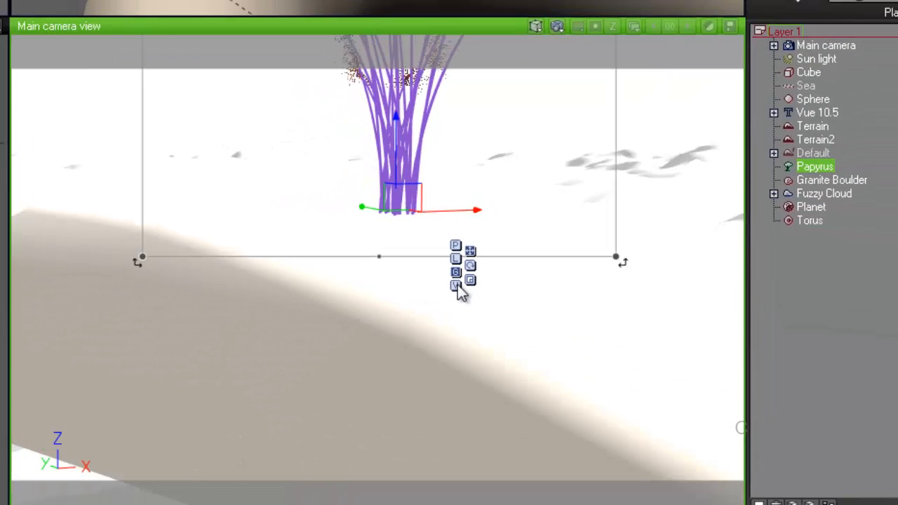
# Step: Zoom the main camera in and out around the papyrus to compare the gizmo's on-screen size with the plant's
pyautogui.scroll(-6, 458, 291)
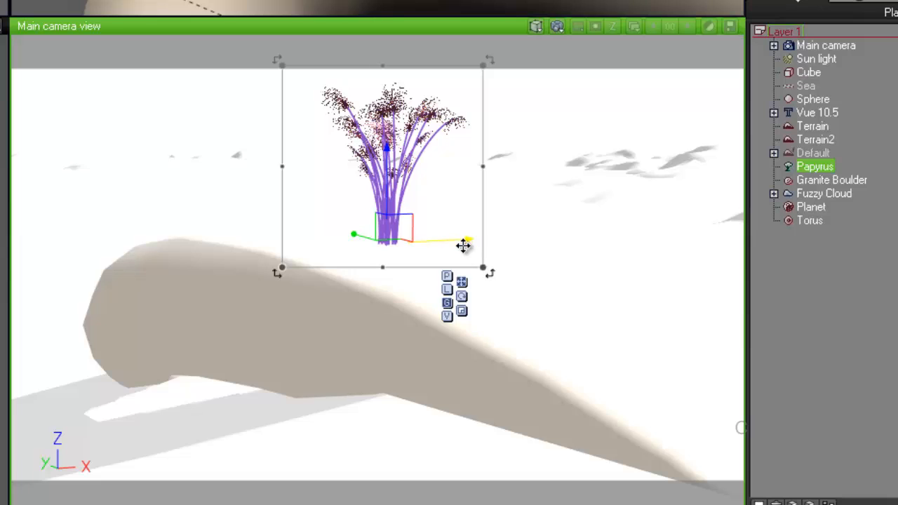
pyautogui.moveTo(463, 246); pyautogui.dragTo(461, 270, button='right')
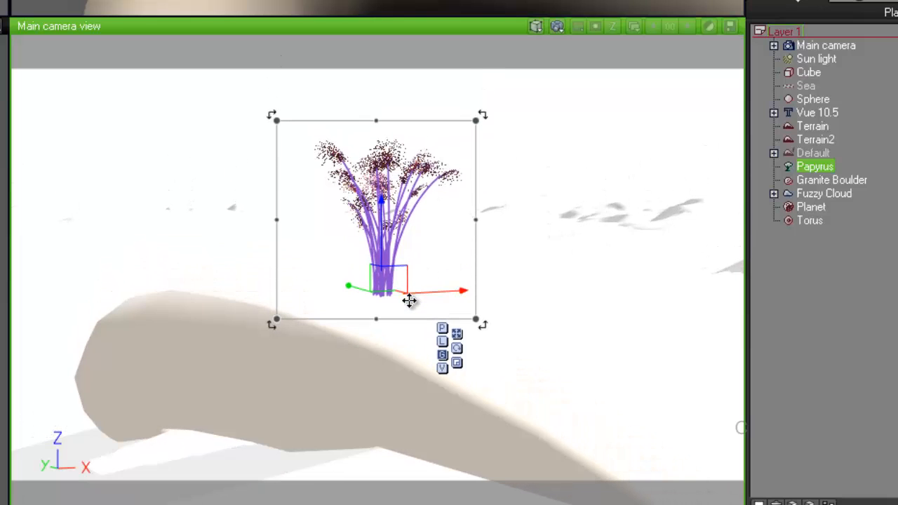
pyautogui.scroll(5, 408, 301)
pyautogui.scroll(2, 411, 306)
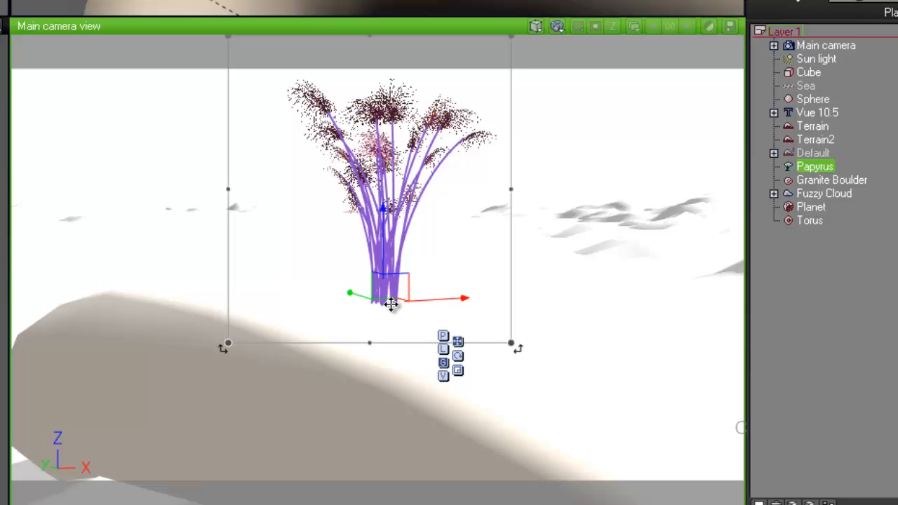
pyautogui.scroll(3, 486, 317)
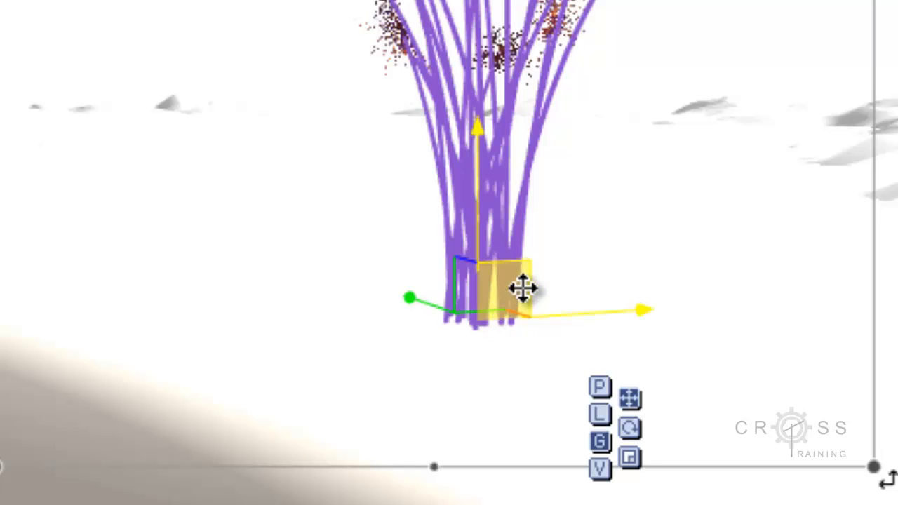
pyautogui.scroll(-1, 554, 253)
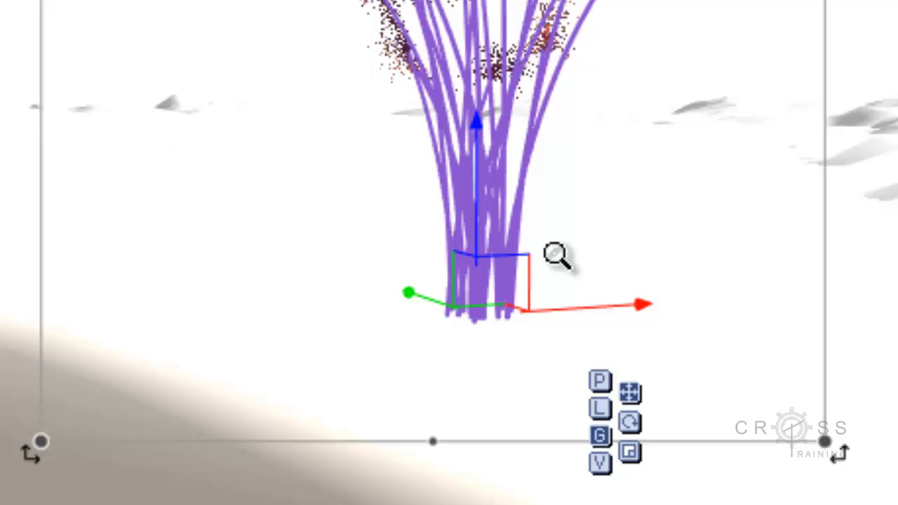
pyautogui.scroll(-4, 556, 256)
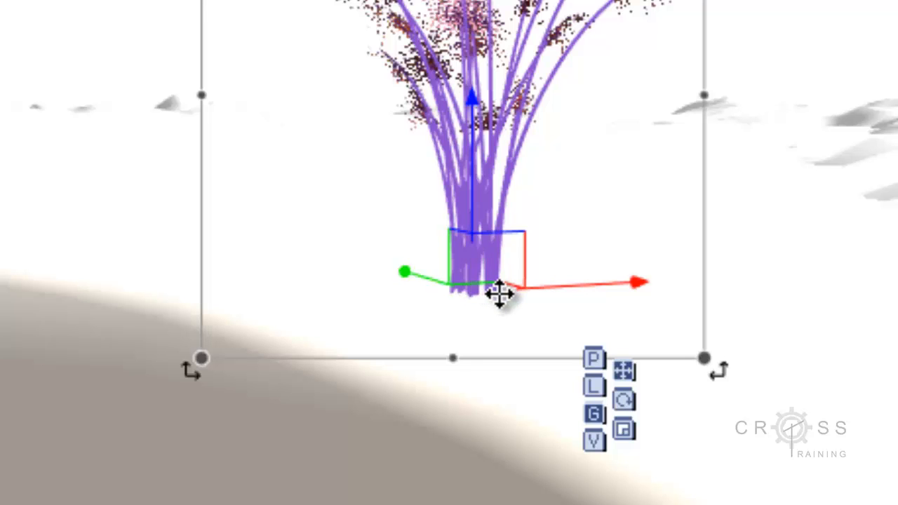
pyautogui.scroll(4, 499, 296)
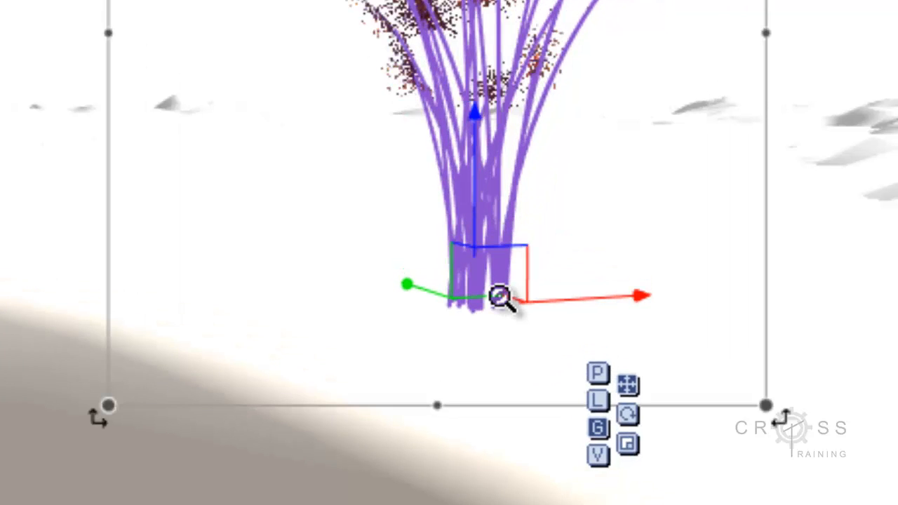
pyautogui.scroll(1, 499, 296)
pyautogui.scroll(-5, 501, 298)
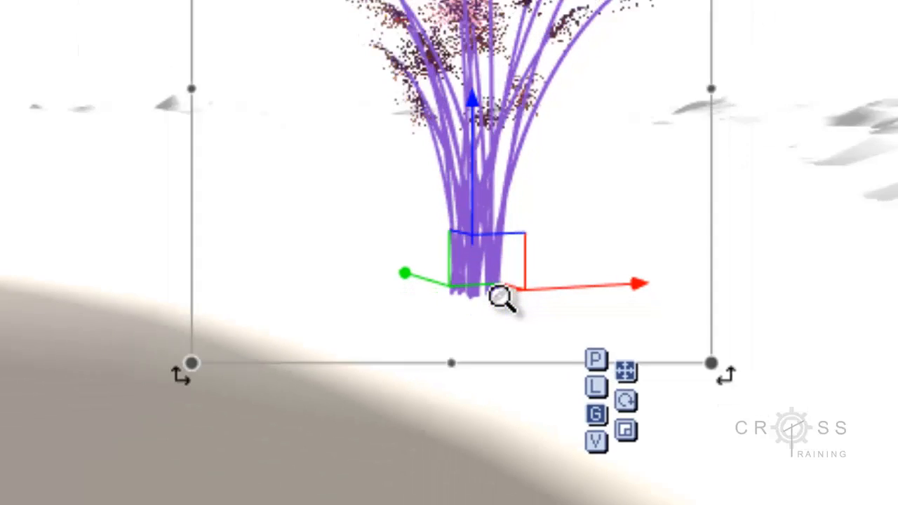
# Step: Pull the main camera far back and tilt it until the papyrus and the whole curved object beneath it are framed
pyautogui.scroll(-6, 501, 297)
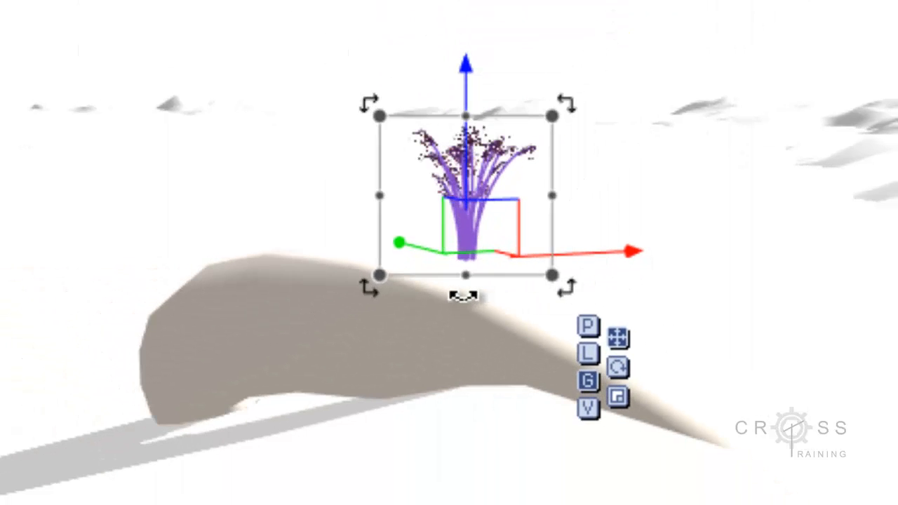
pyautogui.moveTo(463, 295); pyautogui.dragTo(463, 266, button='right')
pyautogui.scroll(-1, 463, 266)
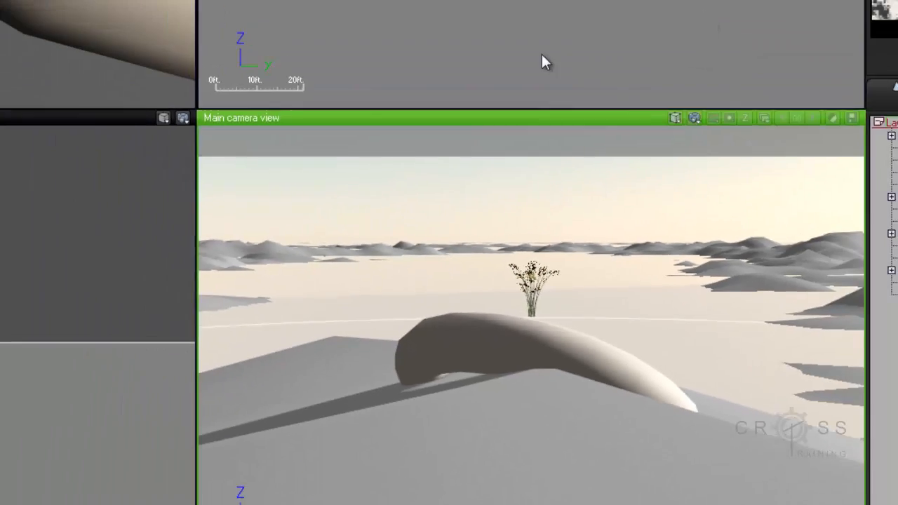
# Step: Raise the cube along the vertical axis in the side view until it floats clear above the ground
pyautogui.scroll(5, 269, 178)
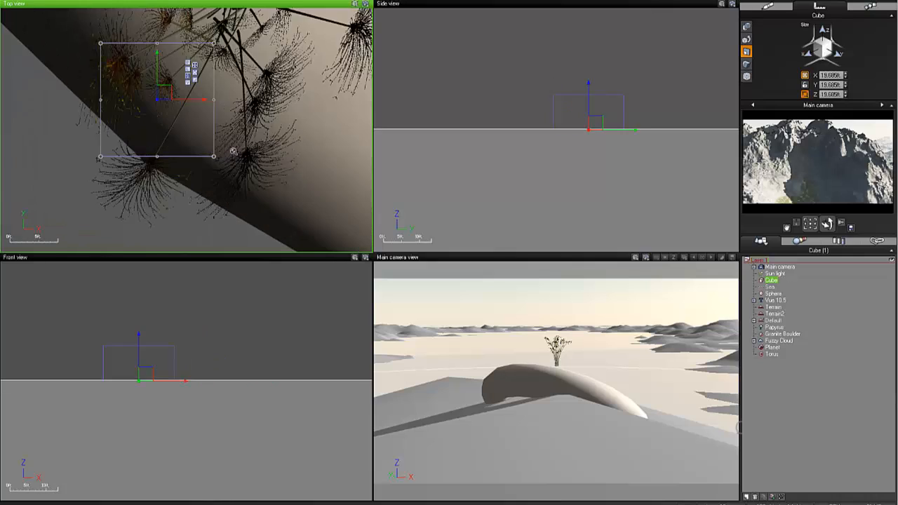
pyautogui.moveTo(245, 175); pyautogui.dragTo(257, 185, button='right')
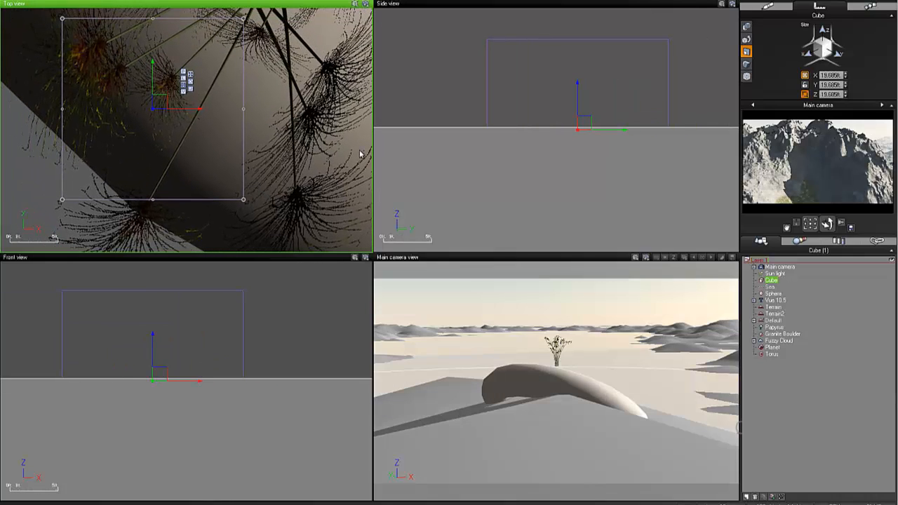
pyautogui.scroll(-5, 545, 131)
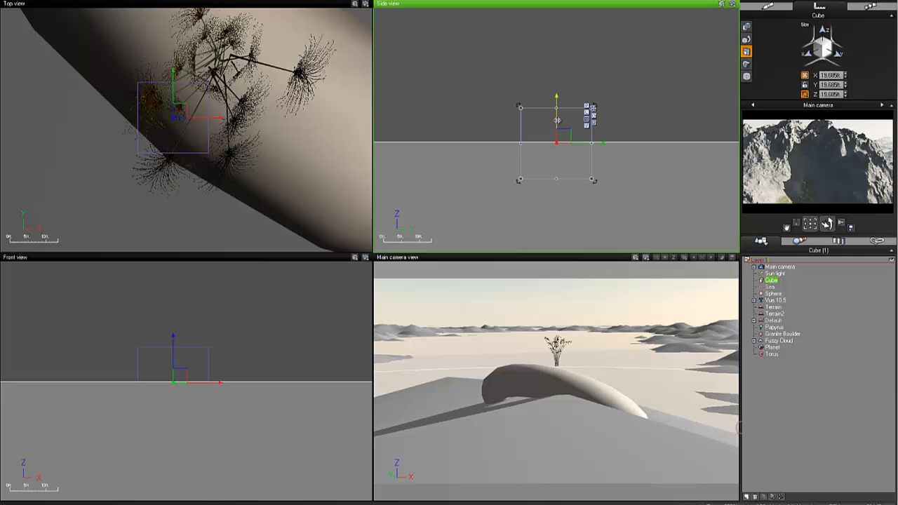
pyautogui.scroll(-8, 557, 121)
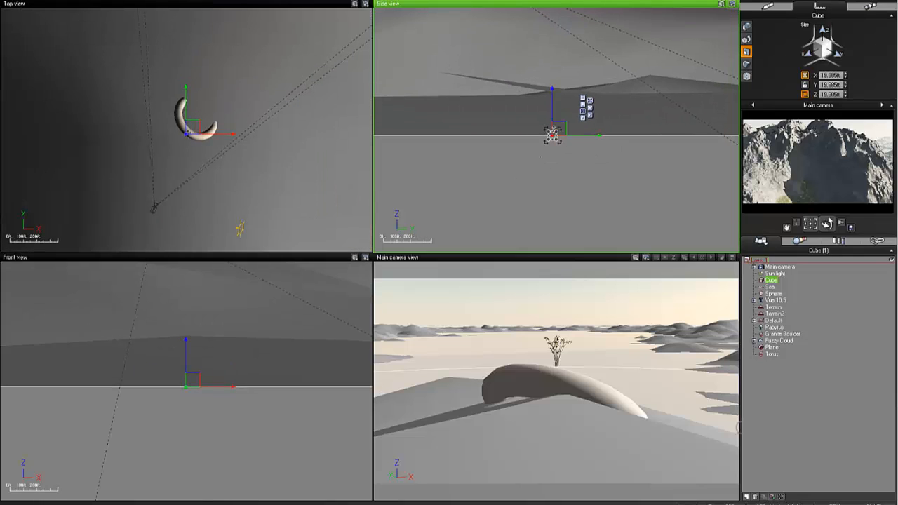
pyautogui.scroll(6, 552, 130)
pyautogui.moveTo(542, 133); pyautogui.dragTo(540, 100)
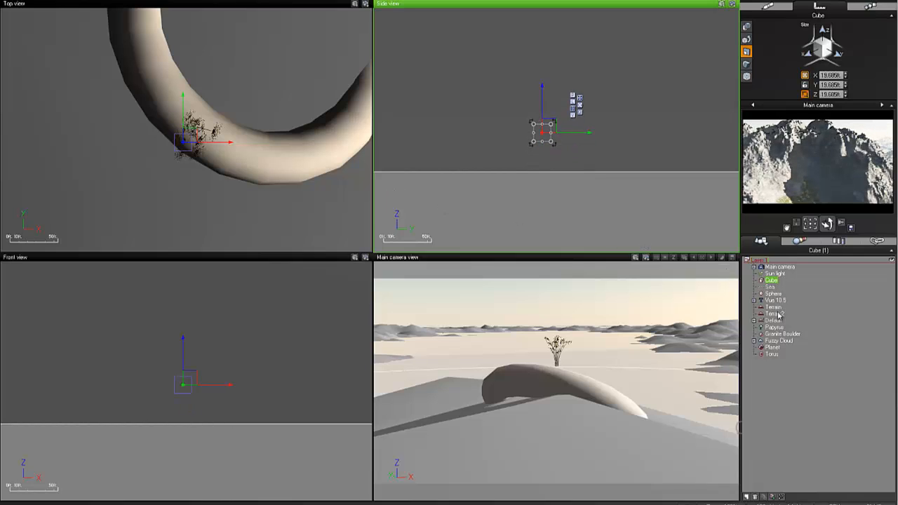
# Step: Select the sphere and raise it along the vertical axis in the front view until most of it is above the ground
pyautogui.click(773, 294)
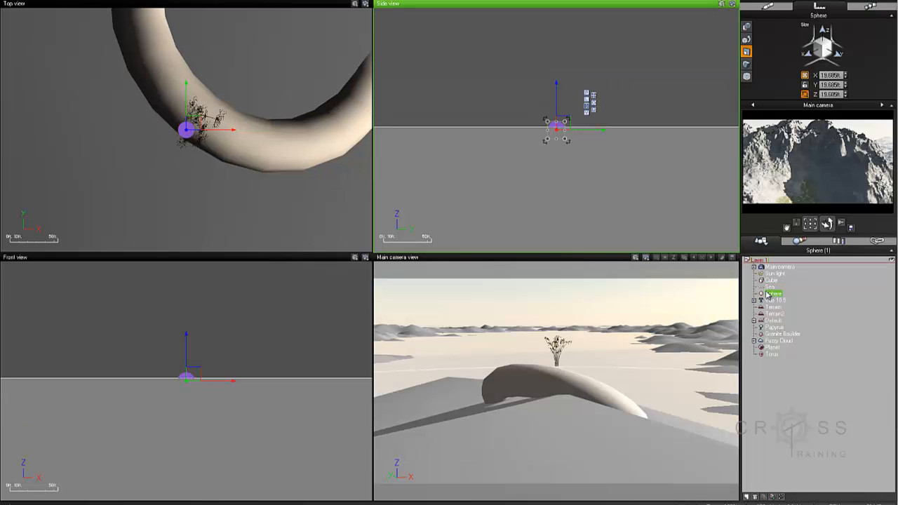
pyautogui.scroll(5, 225, 156)
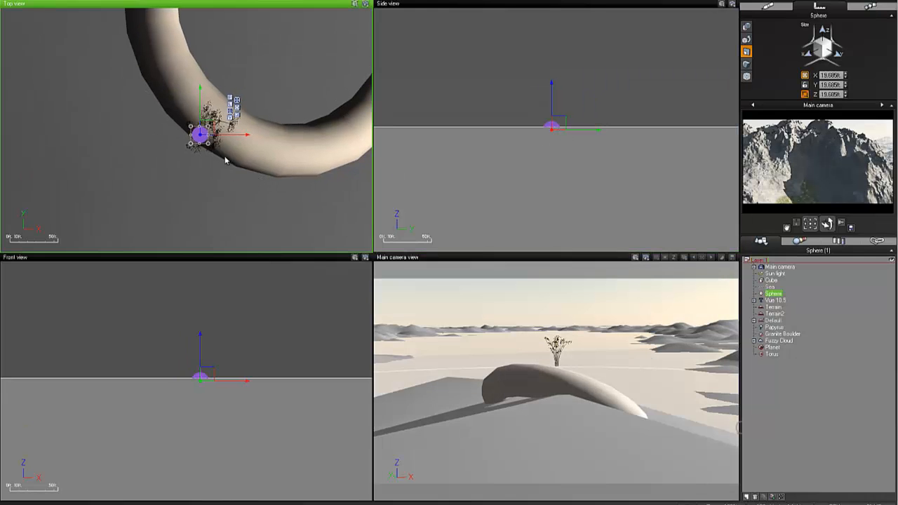
pyautogui.moveTo(172, 140); pyautogui.dragTo(193, 146, button='right')
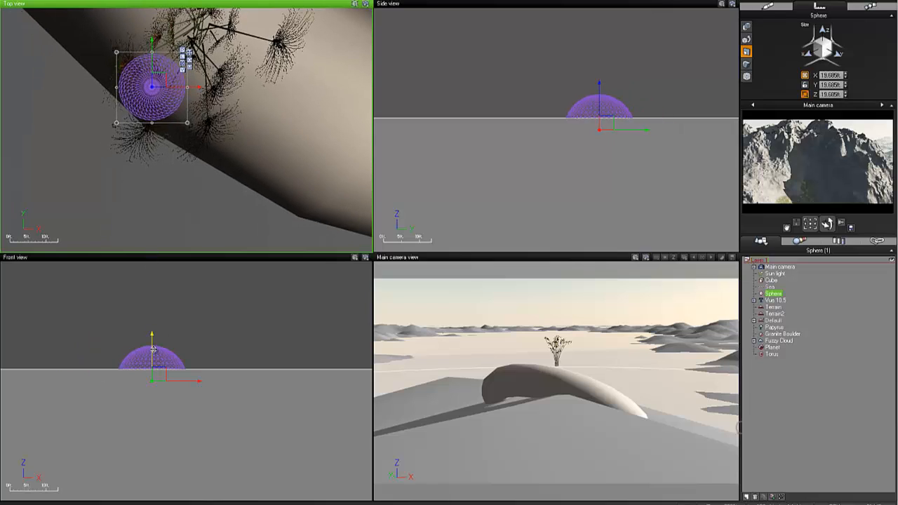
pyautogui.moveTo(152, 342); pyautogui.dragTo(148, 316)
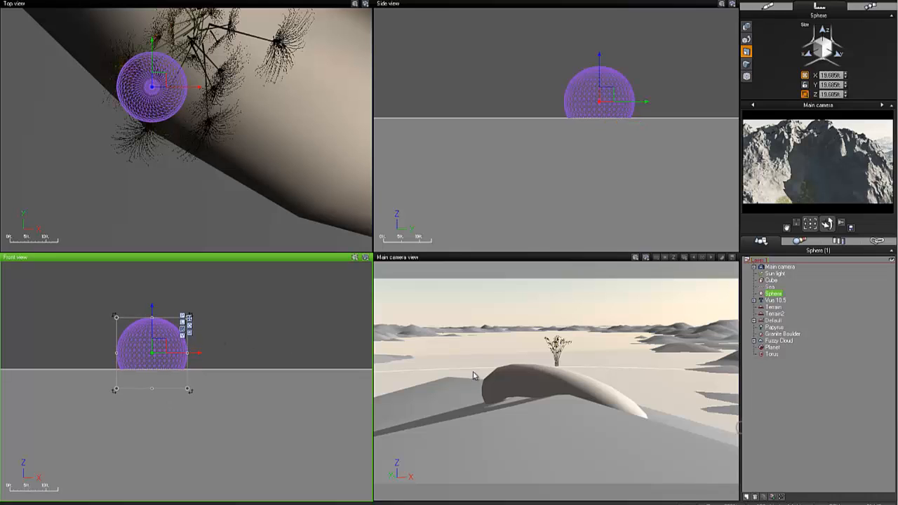
# Step: Select Terrain, frame its whole mesh in the main camera and orthographic views, and select Terrain2 for comparison
pyautogui.click(772, 307)
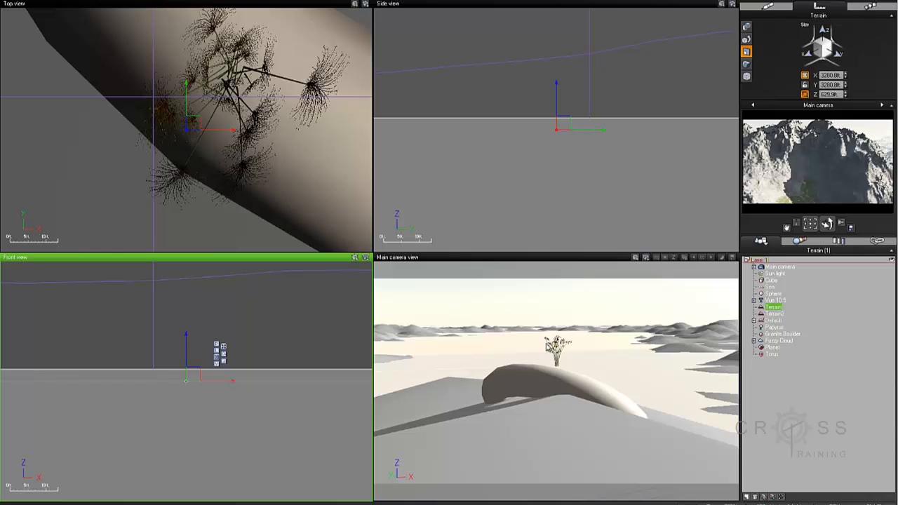
pyautogui.scroll(-8, 542, 339)
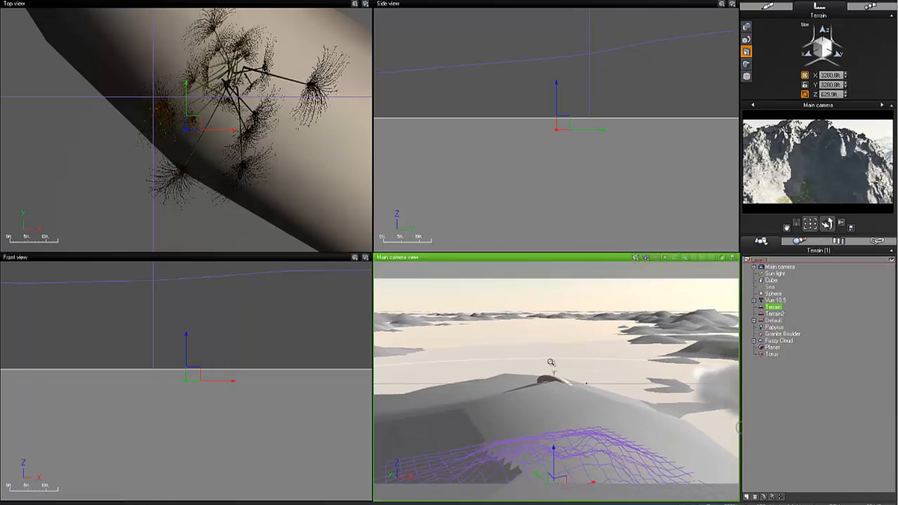
pyautogui.moveTo(560, 399); pyautogui.dragTo(560, 372, button='right')
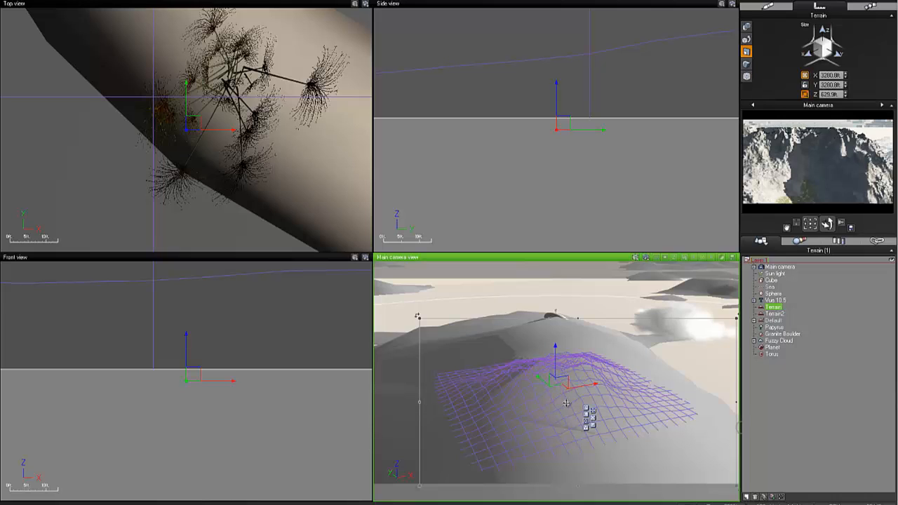
pyautogui.moveTo(567, 393); pyautogui.dragTo(566, 359, button='middle')
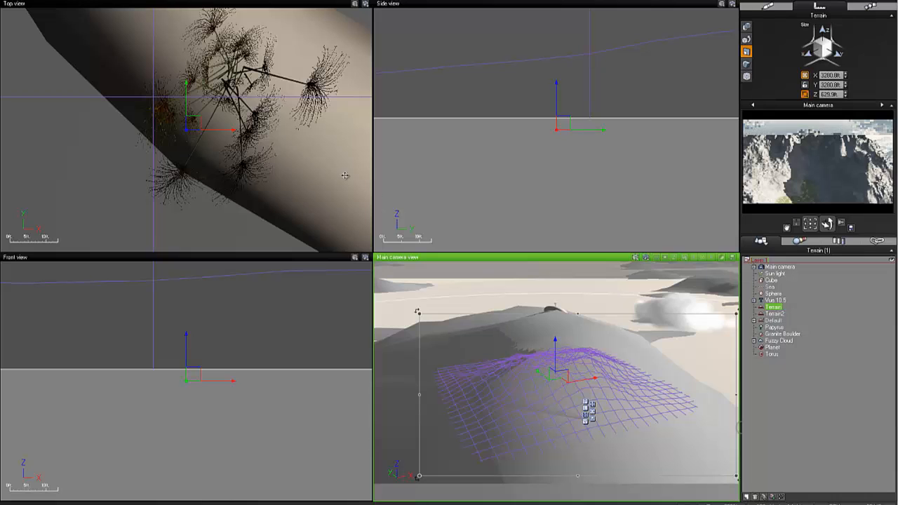
pyautogui.scroll(-3, 293, 169)
pyautogui.scroll(-5, 294, 170)
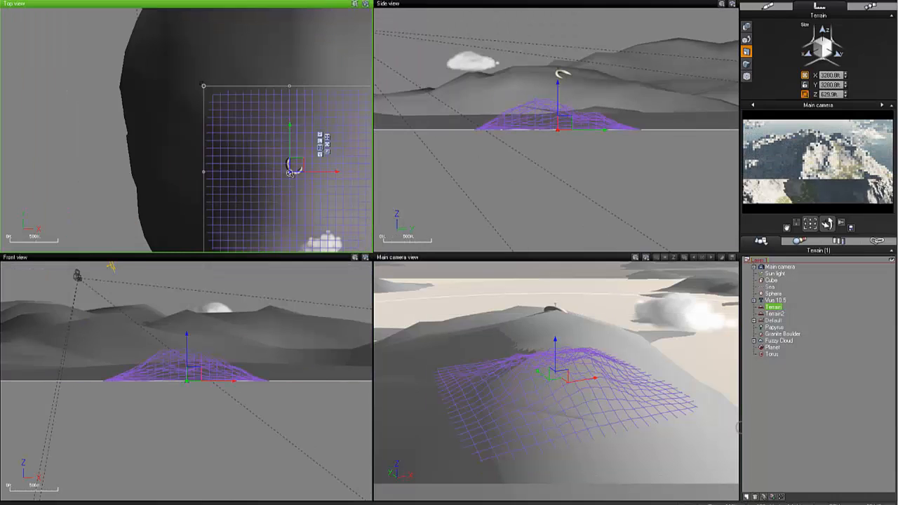
pyautogui.moveTo(547, 145); pyautogui.dragTo(537, 146, button='middle')
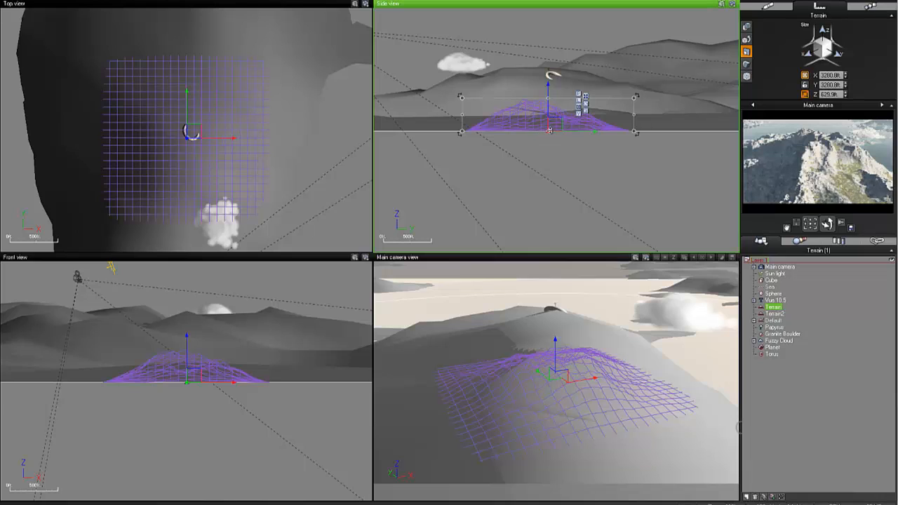
pyautogui.click(776, 316)
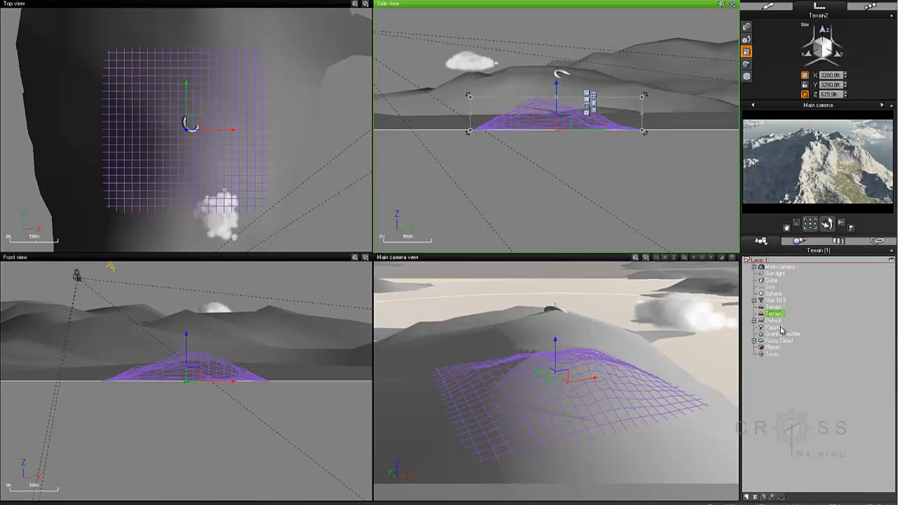
# Step: Select the Granite Boulder and frame it close up in the side view
pyautogui.click(782, 334)
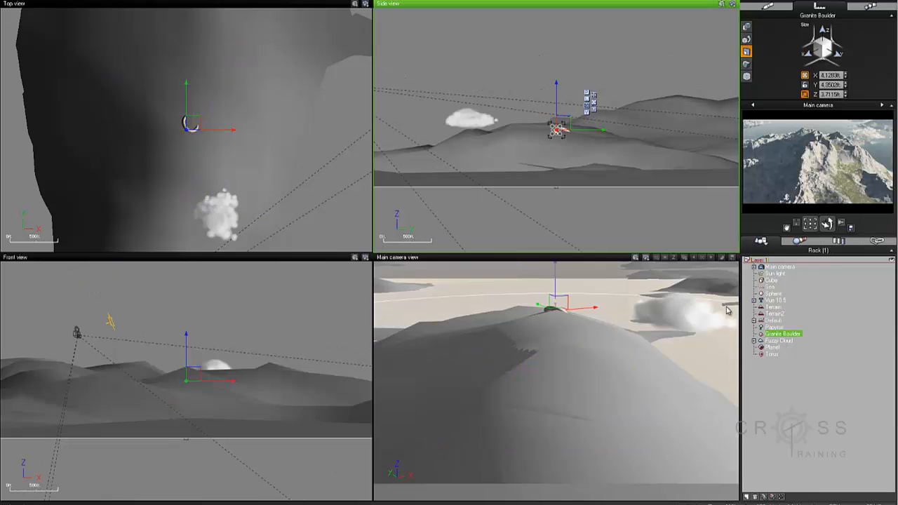
pyautogui.scroll(10, 567, 135)
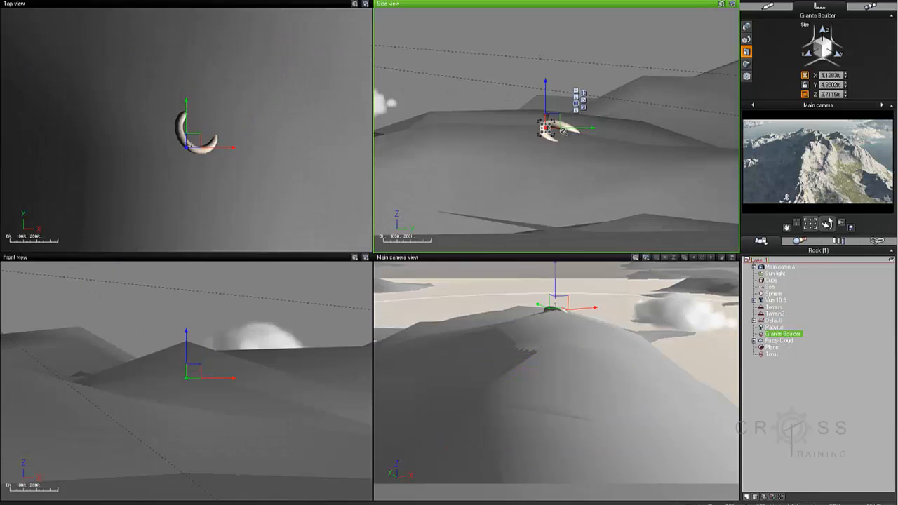
pyautogui.moveTo(508, 123); pyautogui.dragTo(537, 136, button='right')
pyautogui.scroll(10, 495, 127)
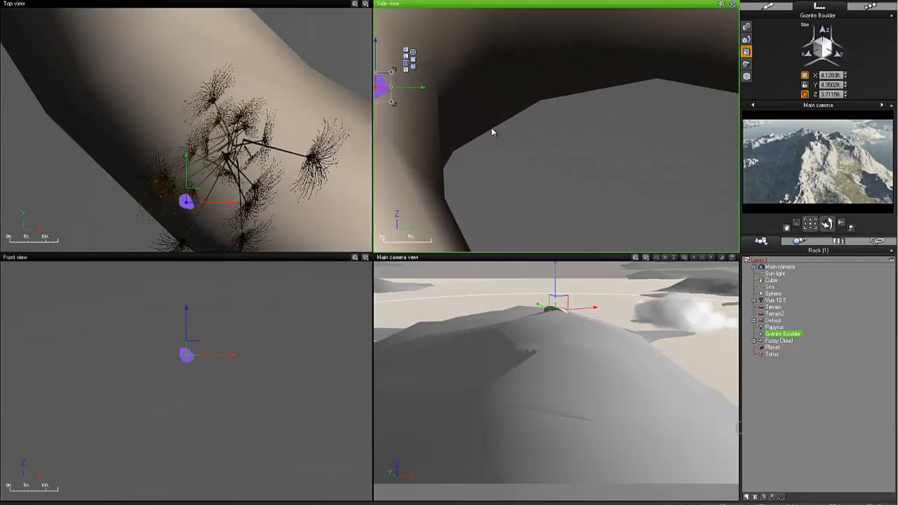
pyautogui.moveTo(484, 110); pyautogui.dragTo(545, 99, button='right')
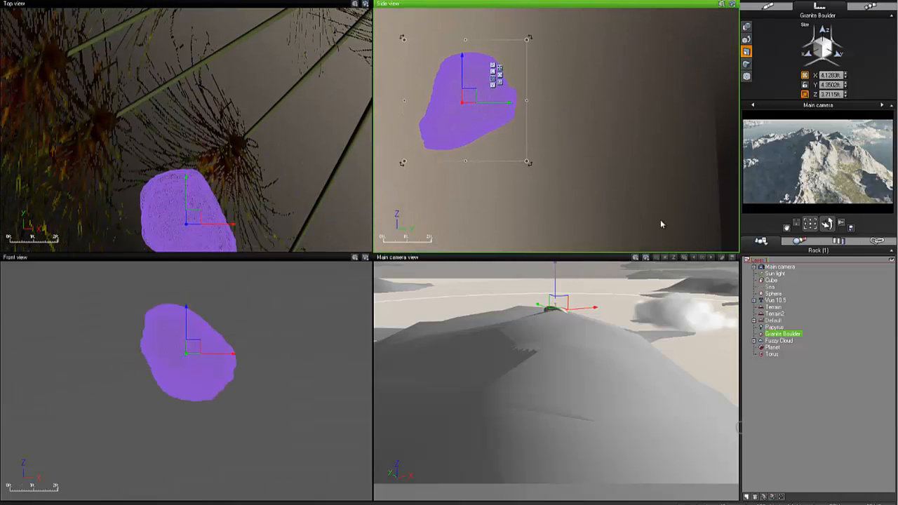
# Step: Select the Fuzzy Cloud and bring the main camera close until the whole cloud is framed
pyautogui.click(785, 341)
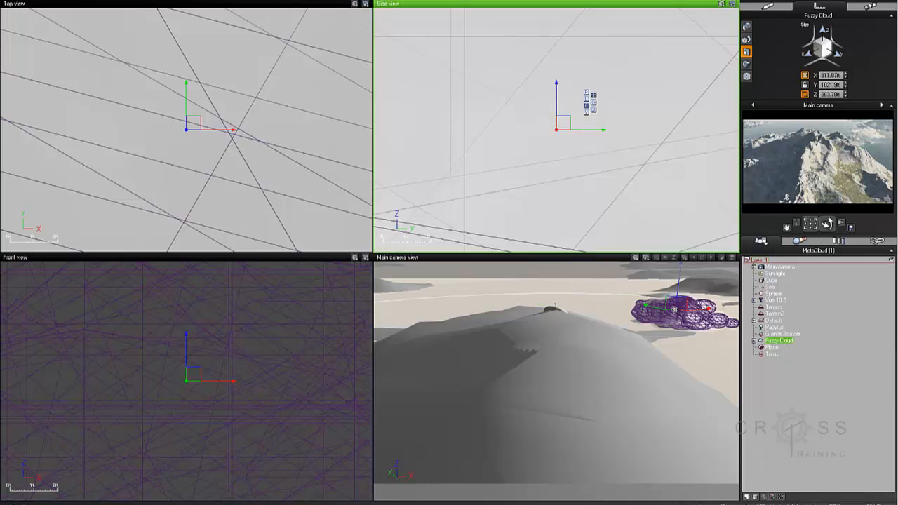
pyautogui.moveTo(688, 306); pyautogui.dragTo(602, 358, button='right')
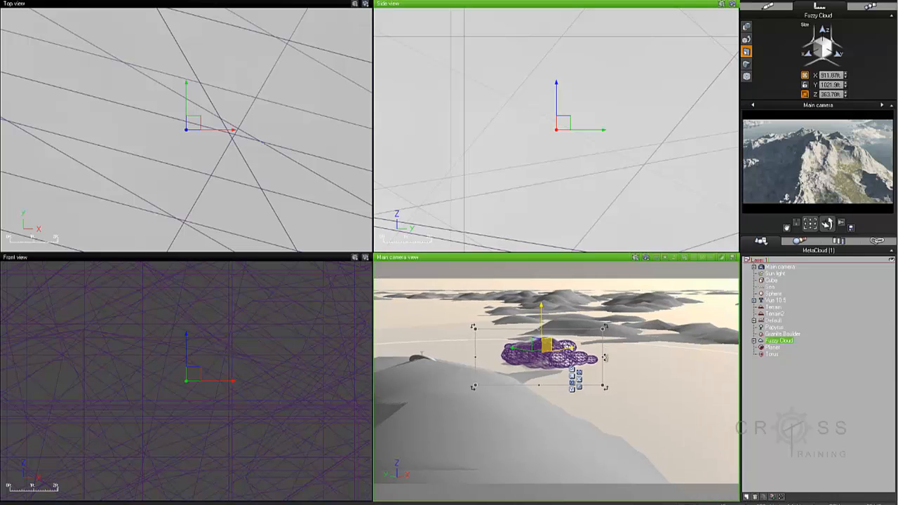
pyautogui.scroll(1, 595, 372)
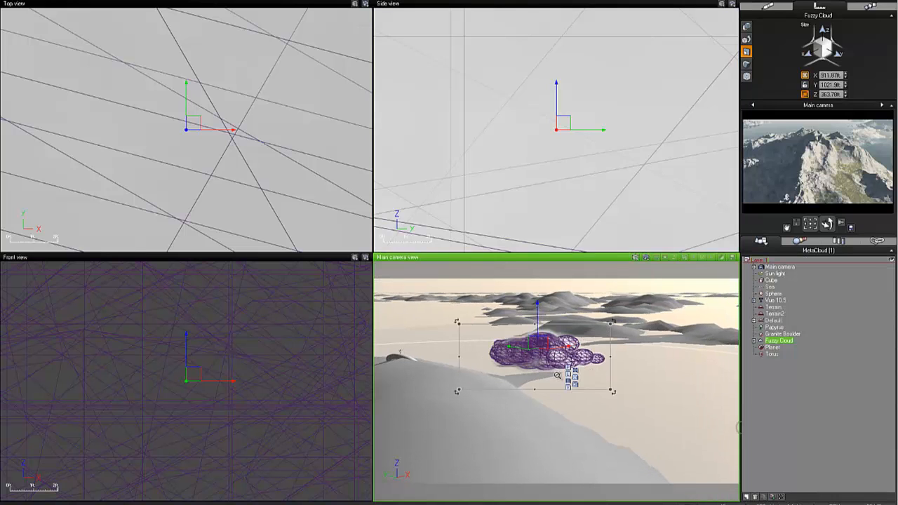
pyautogui.scroll(5, 558, 372)
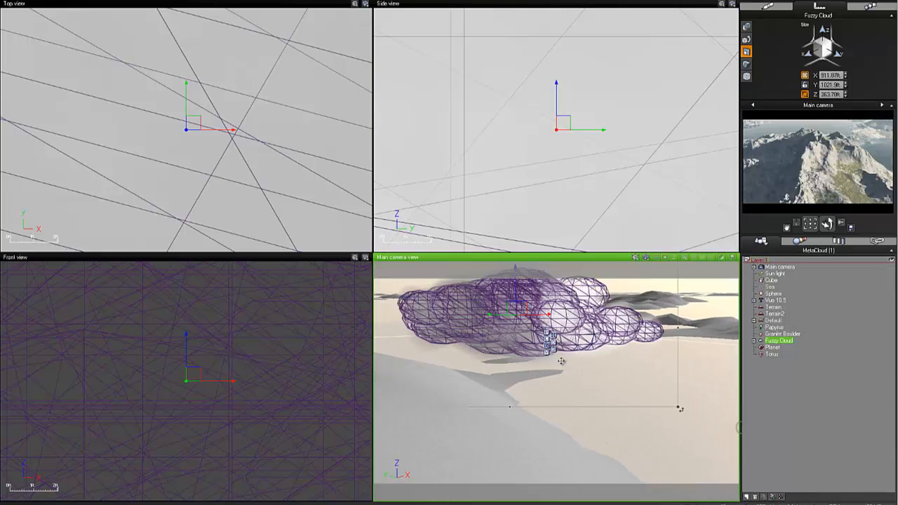
pyautogui.moveTo(581, 348)
pyautogui.mouseDown(button='right')
pyautogui.moveTo(612, 337)
pyautogui.moveTo(602, 391)
pyautogui.moveTo(587, 334)
pyautogui.mouseUp(button='right')
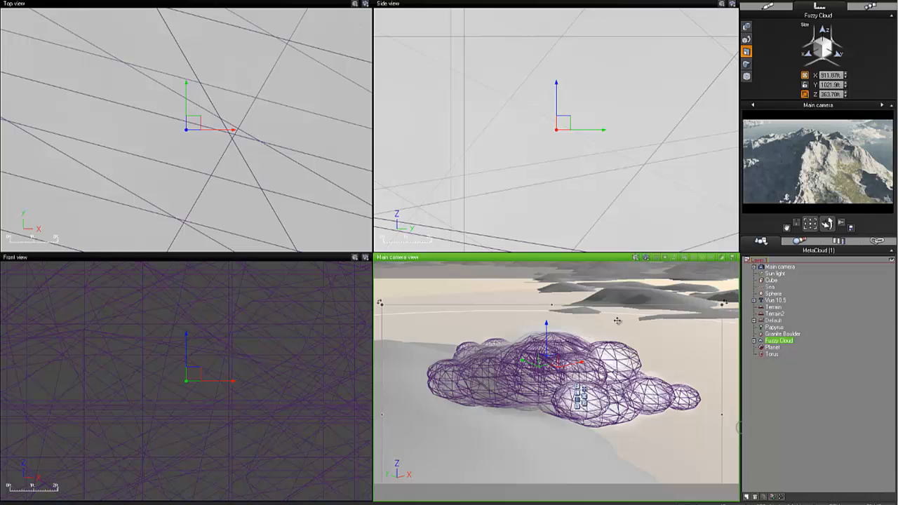
# Step: Expand the Fuzzy Cloud group to examine its component spheres and collapse it again
pyautogui.click(754, 341)
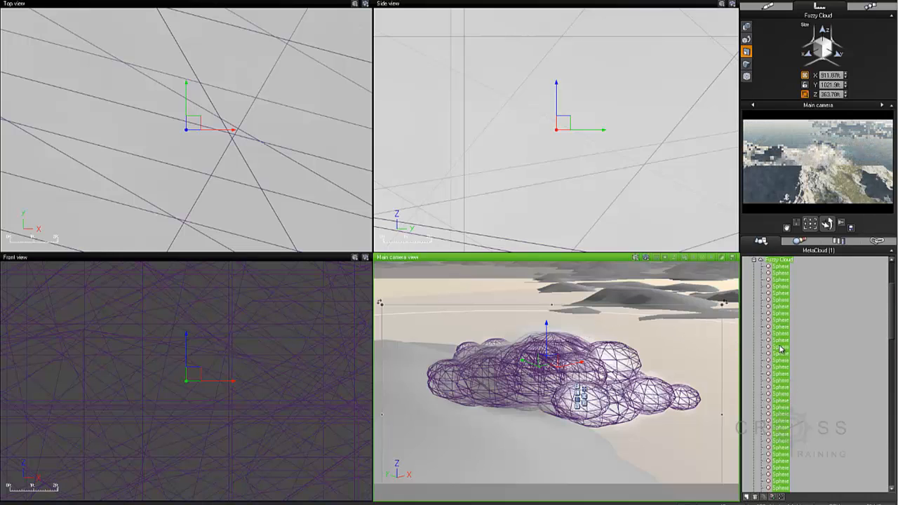
pyautogui.scroll(1, 781, 349)
pyautogui.click(755, 274)
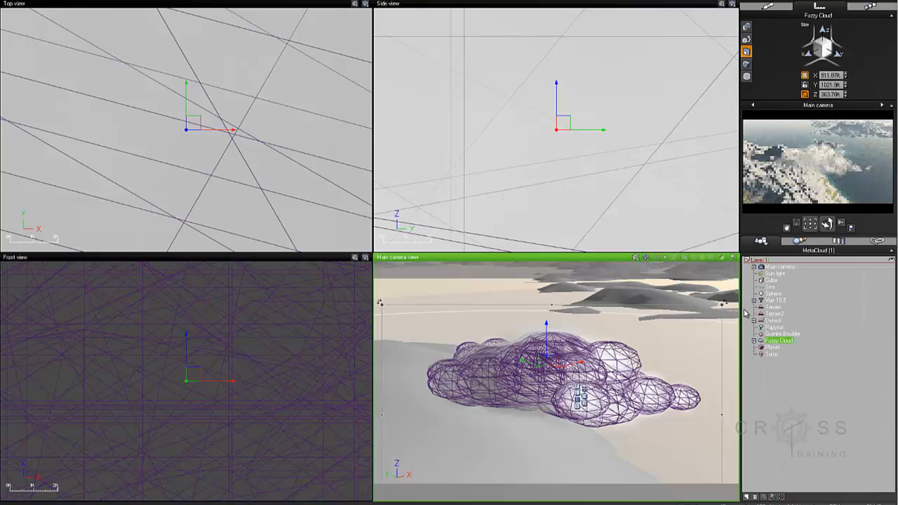
pyautogui.moveTo(609, 331); pyautogui.dragTo(722, 355, button='right')
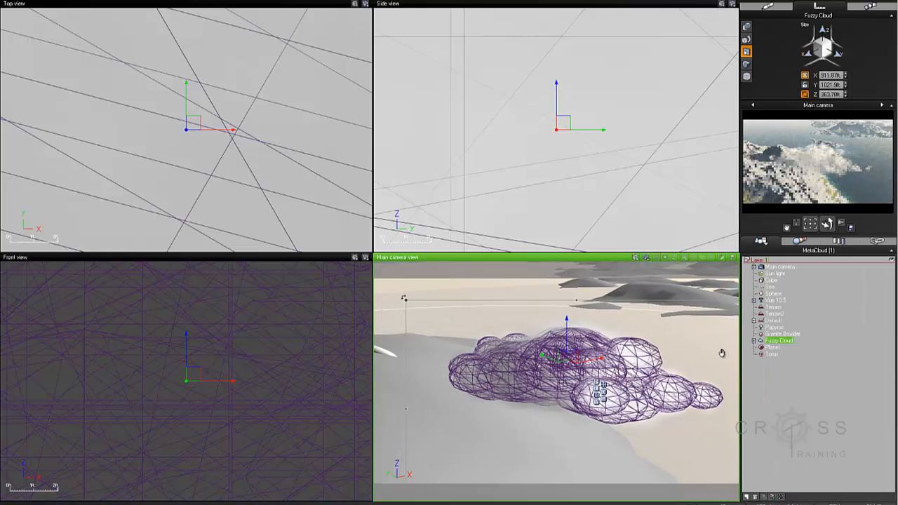
# Step: Select the Planet and examine its shape at different zoom levels in the side and front views
pyautogui.click(774, 347)
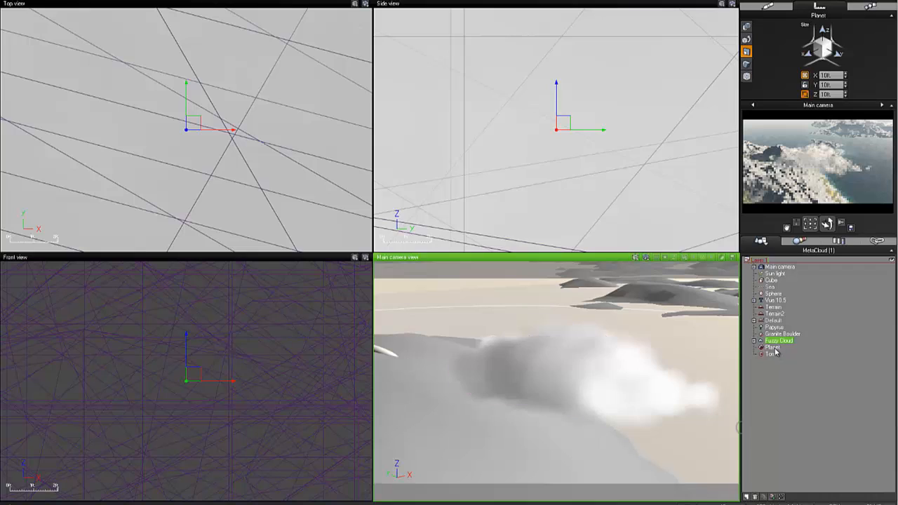
pyautogui.moveTo(575, 325); pyautogui.dragTo(592, 346, button='right')
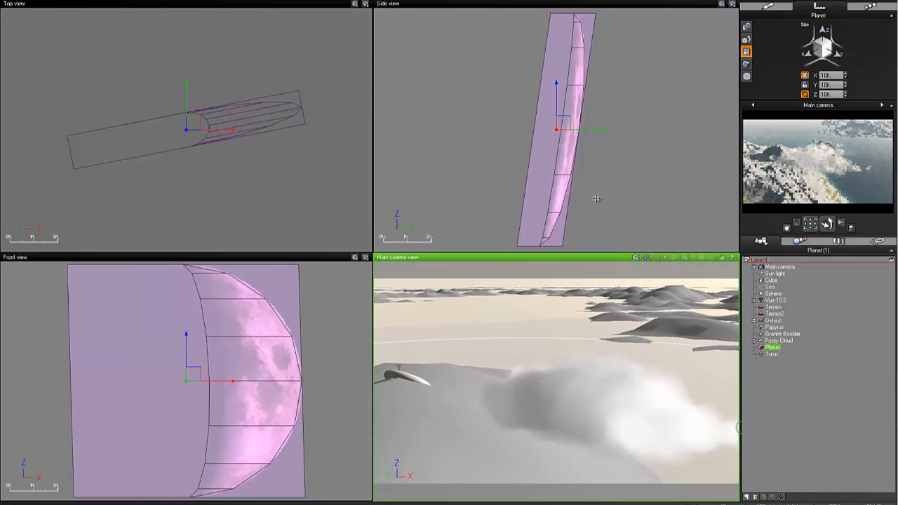
pyautogui.scroll(-4, 578, 184)
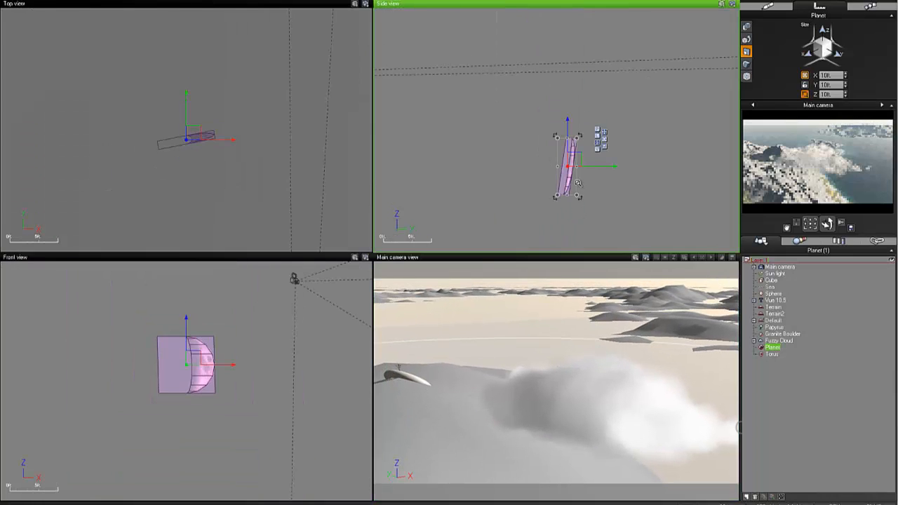
pyautogui.scroll(5, 466, 223)
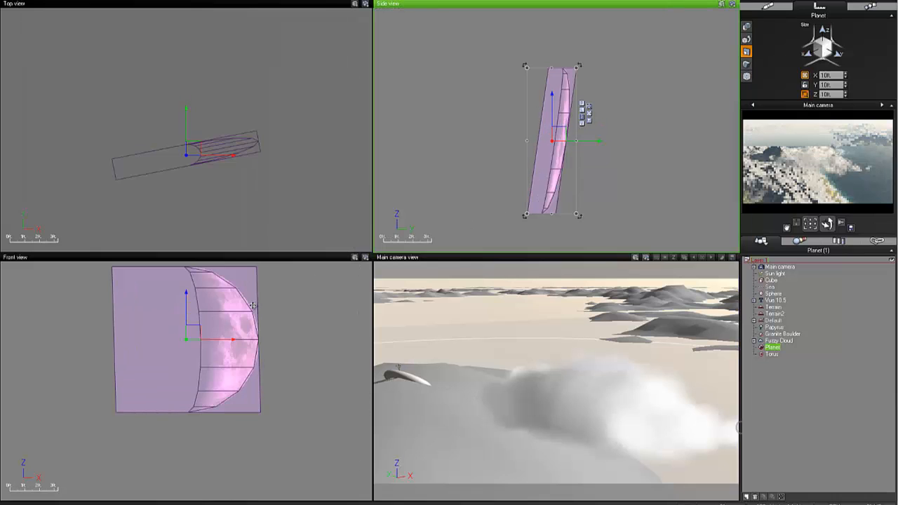
pyautogui.scroll(3, 251, 328)
pyautogui.scroll(-1, 251, 328)
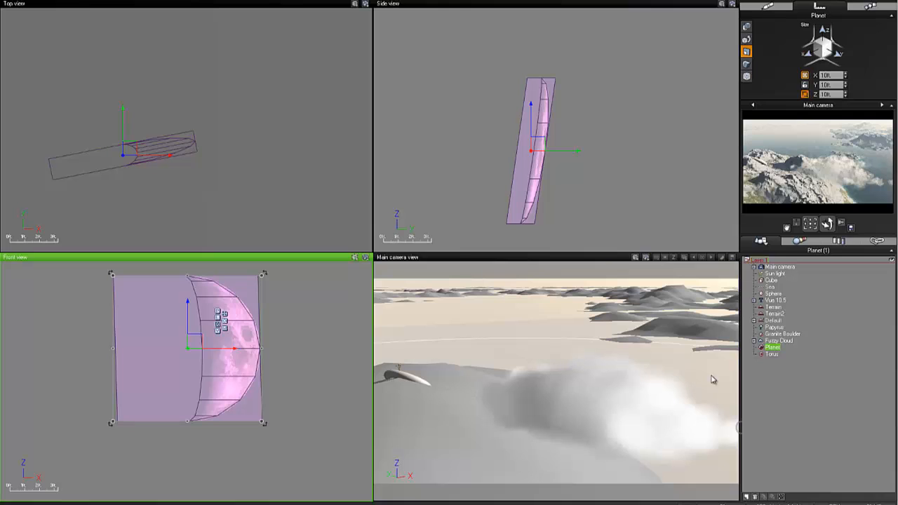
# Step: Select the Torus and swing the main camera around the hill to view it from another side
pyautogui.click(771, 355)
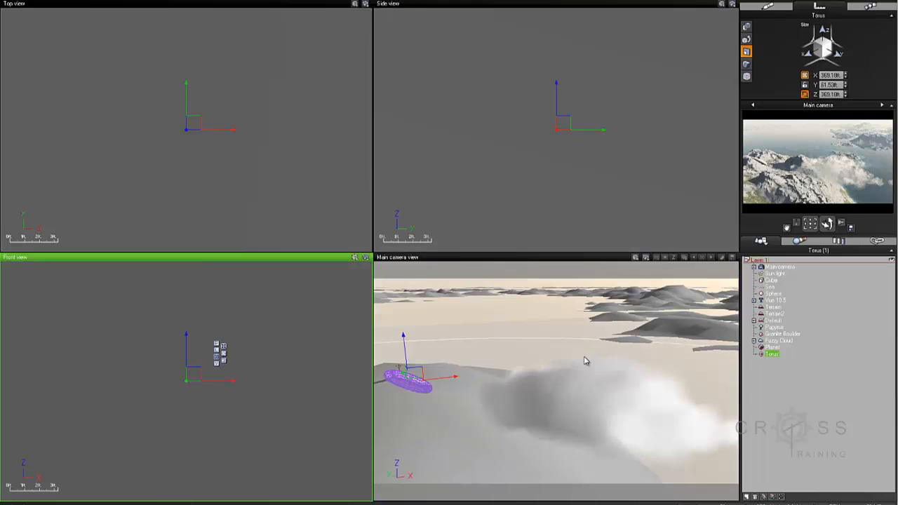
pyautogui.moveTo(482, 360); pyautogui.dragTo(572, 348, button='right')
pyautogui.scroll(2, 560, 347)
pyautogui.moveTo(598, 345); pyautogui.dragTo(543, 366, button='middle')
pyautogui.moveTo(626, 342); pyautogui.dragTo(551, 374, button='middle')
pyautogui.moveTo(664, 366); pyautogui.dragTo(608, 386, button='middle')
pyautogui.moveTo(551, 345); pyautogui.dragTo(622, 344, button='right')
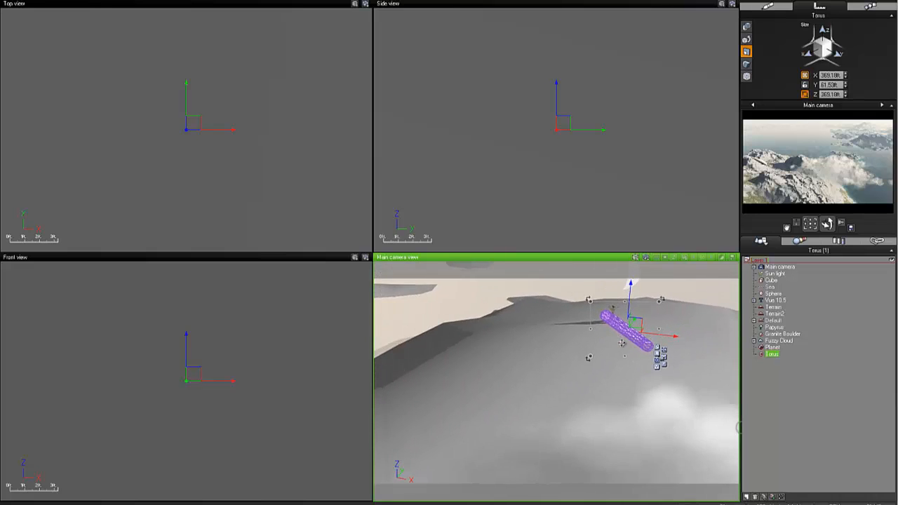
# Step: Orbit the main camera closer around the torus until its full ring and central opening are framed
pyautogui.moveTo(622, 343); pyautogui.dragTo(517, 372, button='middle')
pyautogui.moveTo(577, 357)
pyautogui.mouseDown(button='middle')
pyautogui.moveTo(517, 379)
pyautogui.moveTo(509, 398)
pyautogui.moveTo(527, 379)
pyautogui.moveTo(503, 387)
pyautogui.mouseUp(button='middle')
pyautogui.moveTo(504, 388); pyautogui.dragTo(580, 359, button='right')
pyautogui.scroll(5, 581, 356)
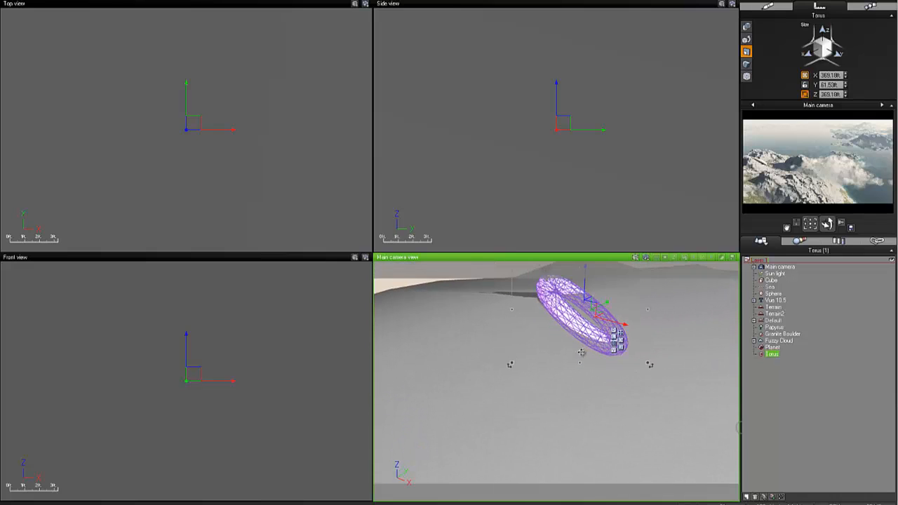
pyautogui.moveTo(599, 348)
pyautogui.mouseDown(button='middle')
pyautogui.moveTo(566, 383)
pyautogui.moveTo(498, 411)
pyautogui.mouseUp(button='middle')
pyautogui.moveTo(560, 384); pyautogui.dragTo(479, 423, button='middle')
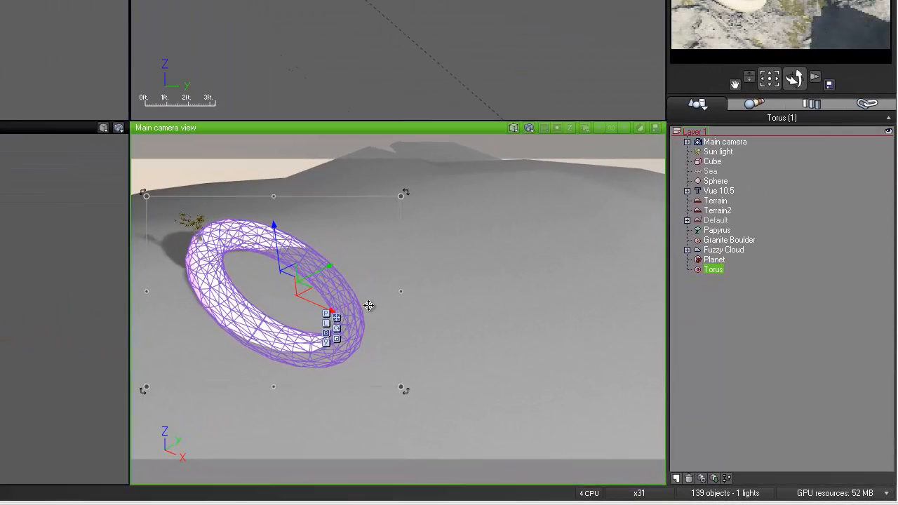
pyautogui.moveTo(393, 298); pyautogui.dragTo(460, 297, button='right')
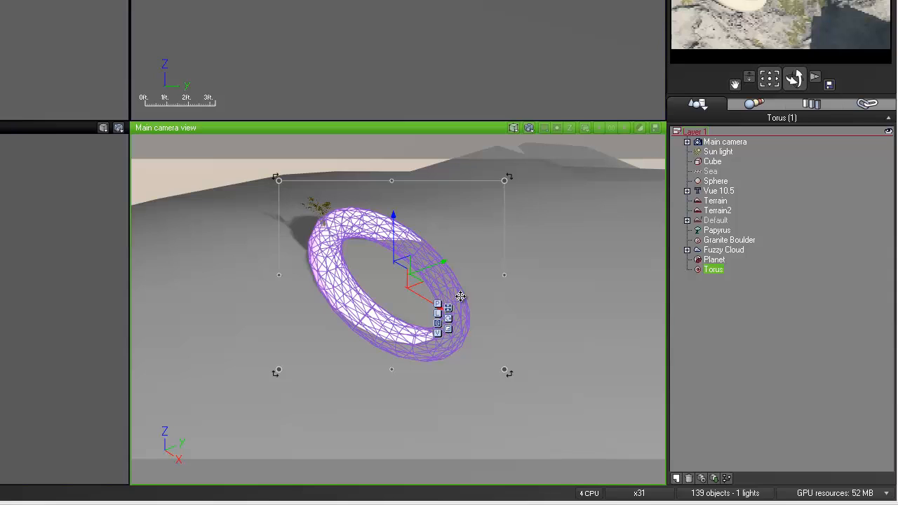